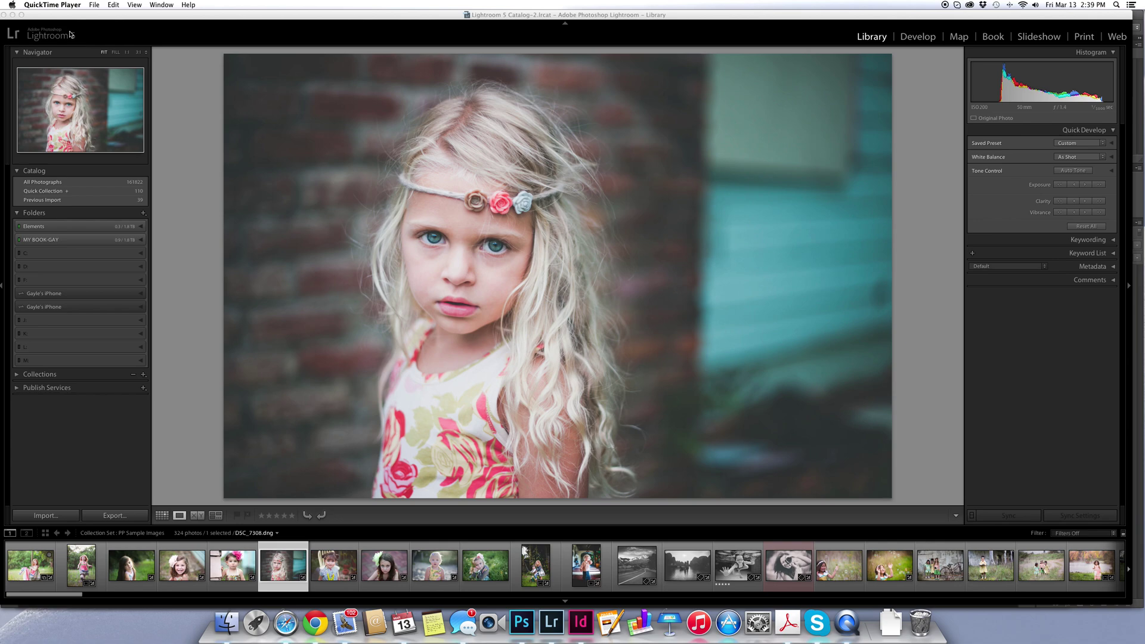
# - Open Identity Plate Setup from the Lightroom menu and set the identity plate to Personalized
pyautogui.click(93, 36)
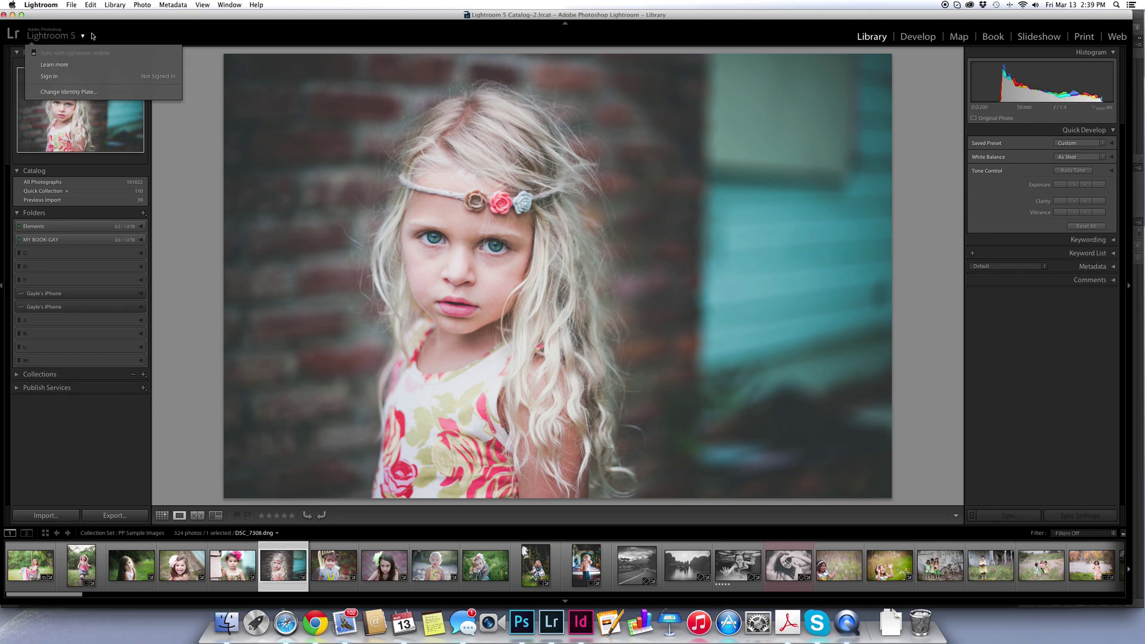
pyautogui.click(132, 36)
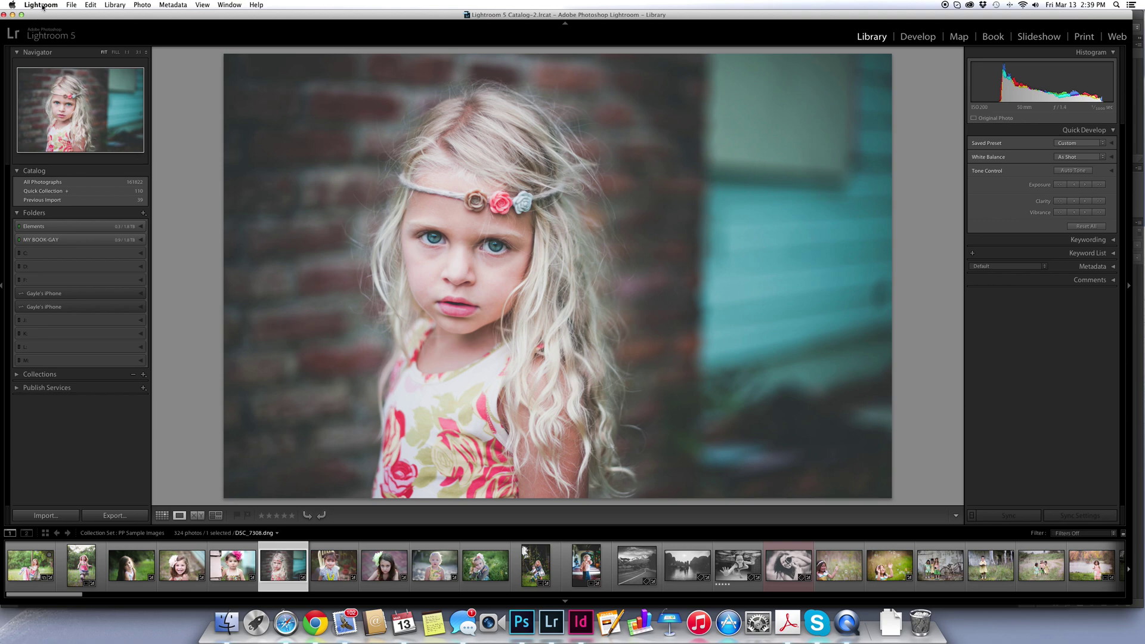
pyautogui.click(43, 6)
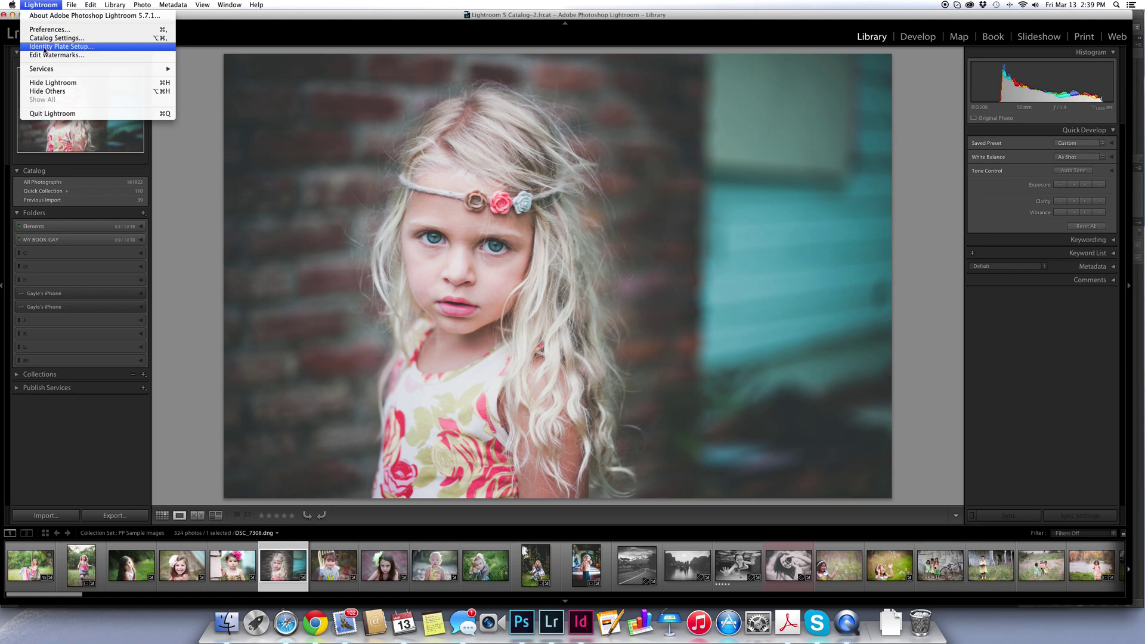
pyautogui.click(45, 48)
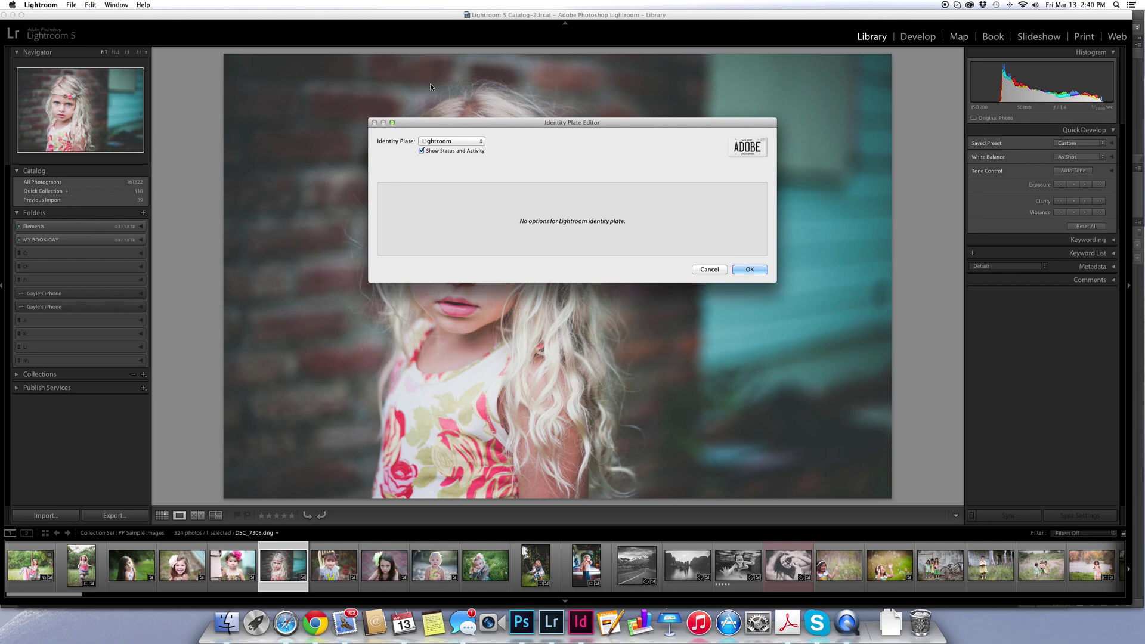
pyautogui.click(481, 141)
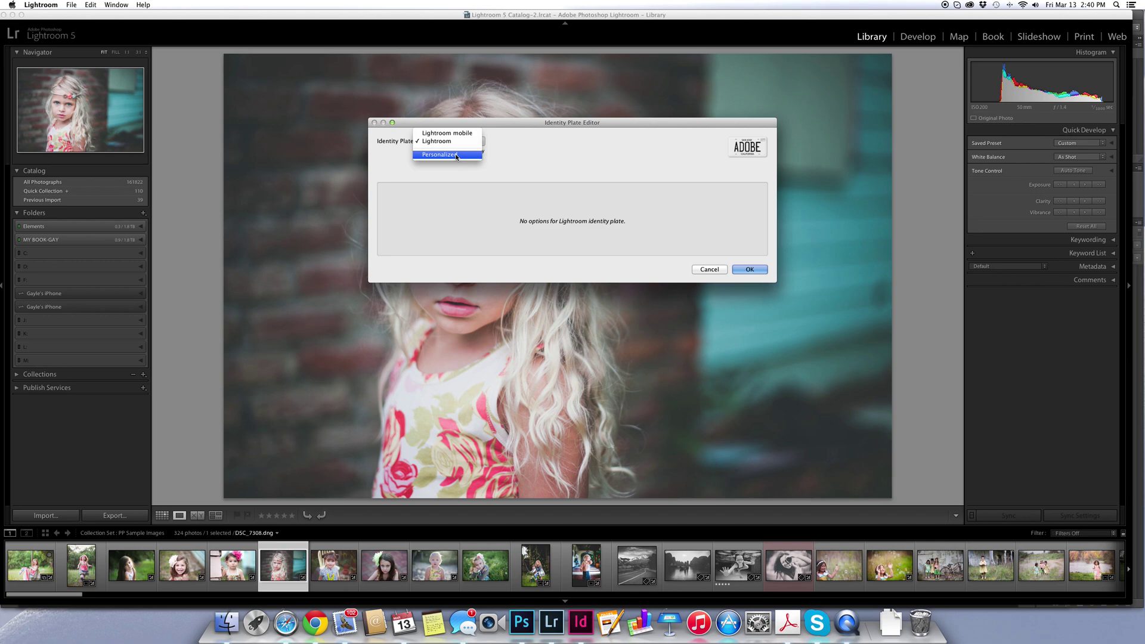
pyautogui.click(456, 155)
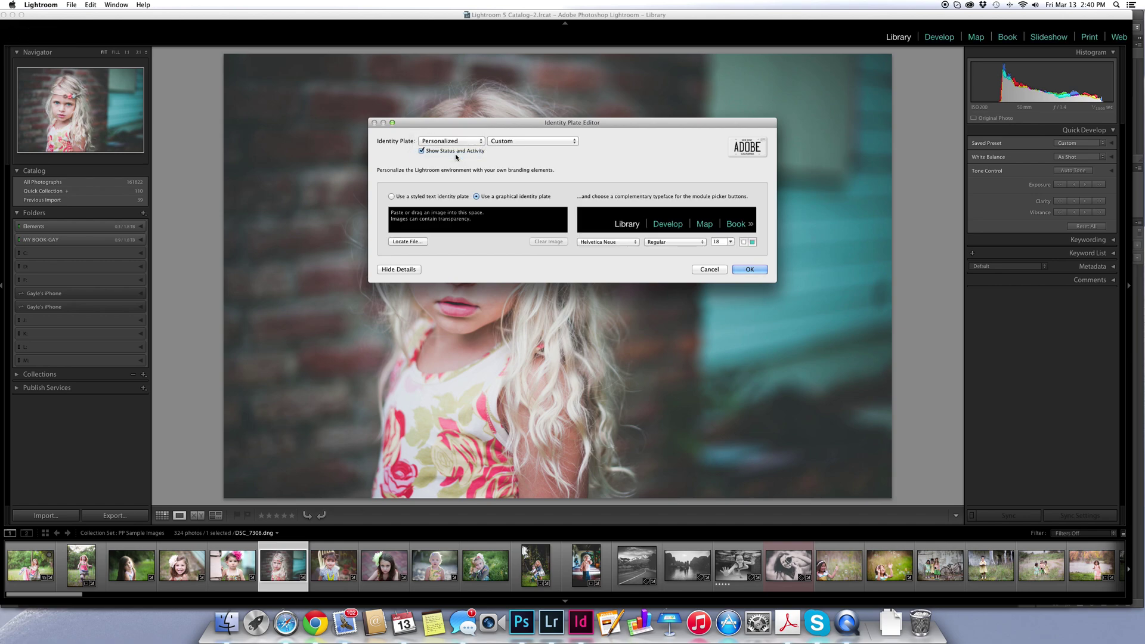
# - Switch to a styled text identity plate and enter and select the PrettyPresets text
pyautogui.click(391, 197)
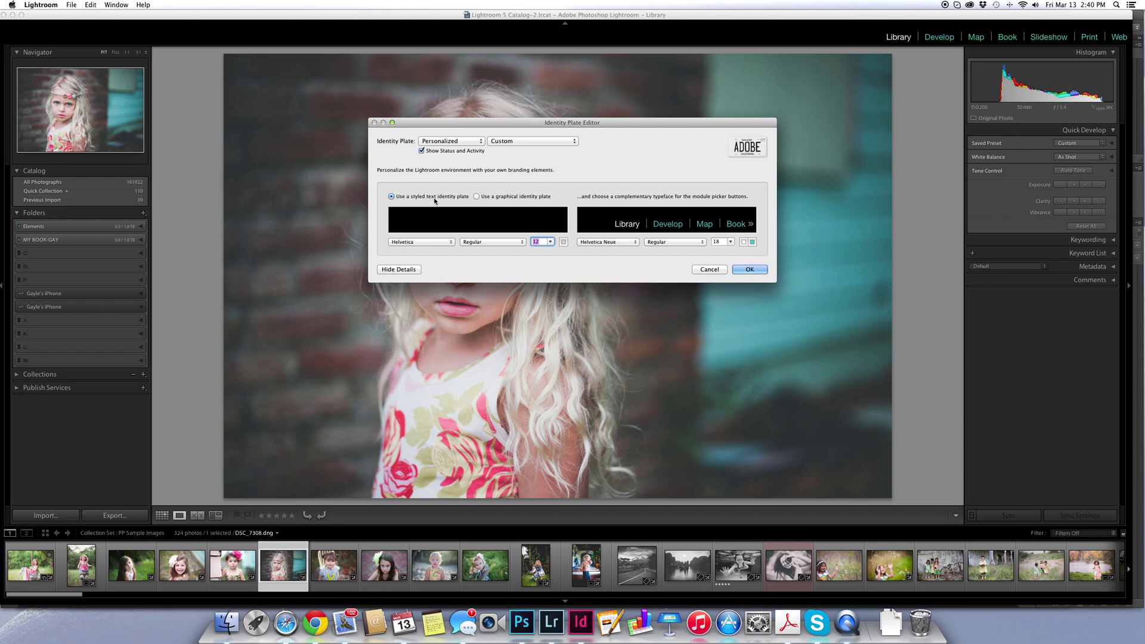
pyautogui.click(404, 215)
pyautogui.write('PrettyPresets')
pyautogui.moveTo(432, 226); pyautogui.dragTo(391, 225)
pyautogui.press('cmd+c')
# - Set the plate text font to ChunkFive with the Roman style
pyautogui.click(425, 243)
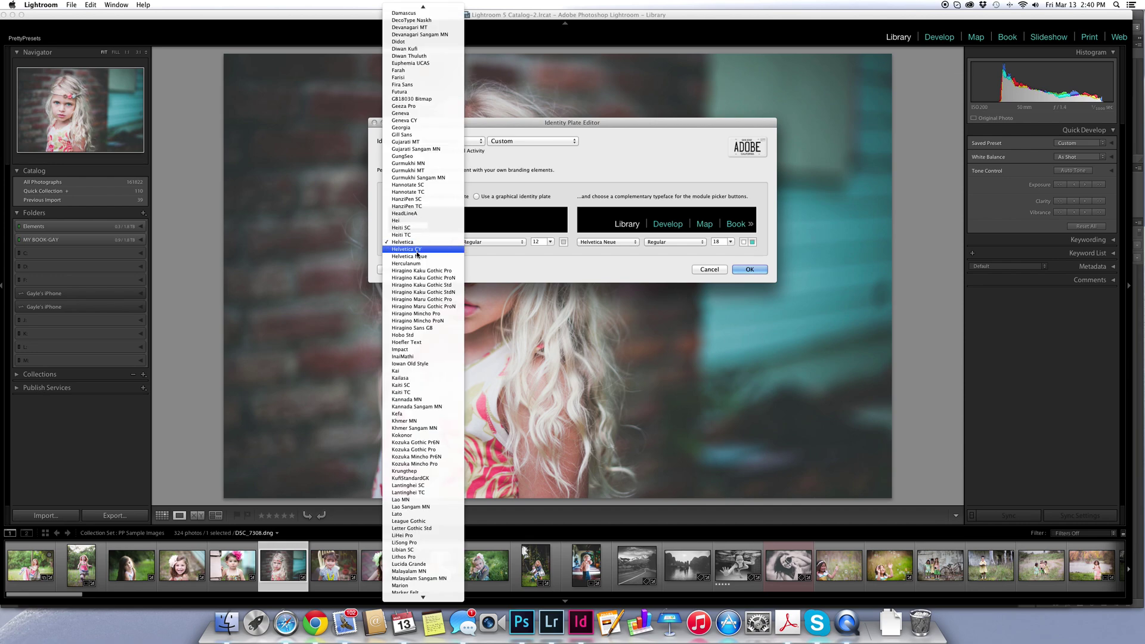
pyautogui.scroll(-10, 419, 254)
pyautogui.scroll(-2, 418, 254)
pyautogui.scroll(10, 418, 254)
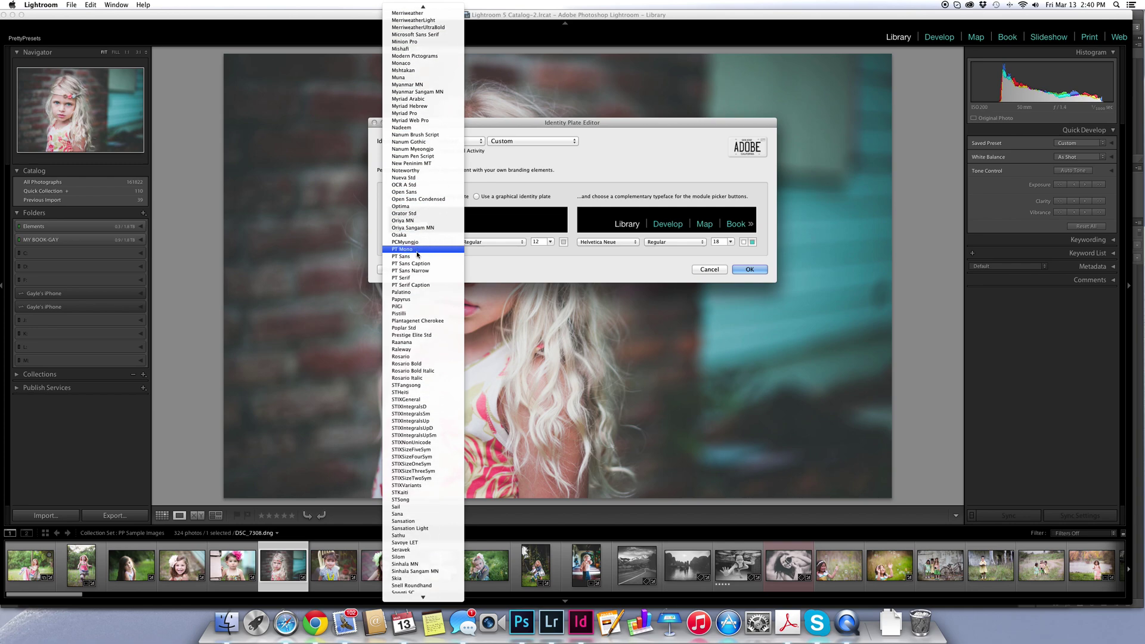
pyautogui.scroll(18, 418, 254)
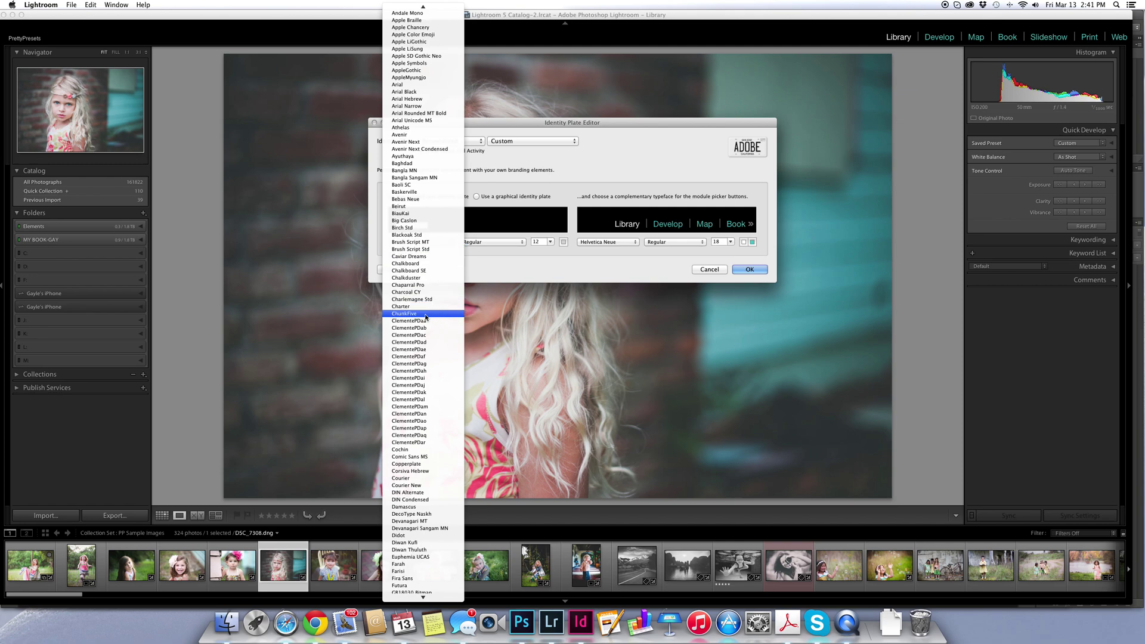
pyautogui.click(425, 314)
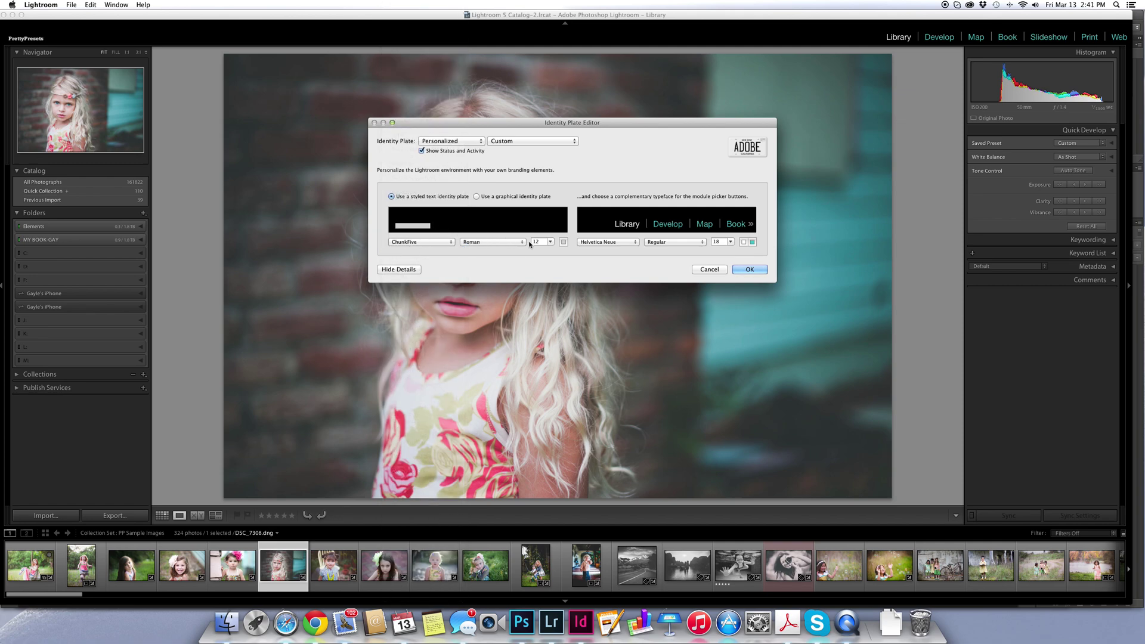
pyautogui.click(523, 242)
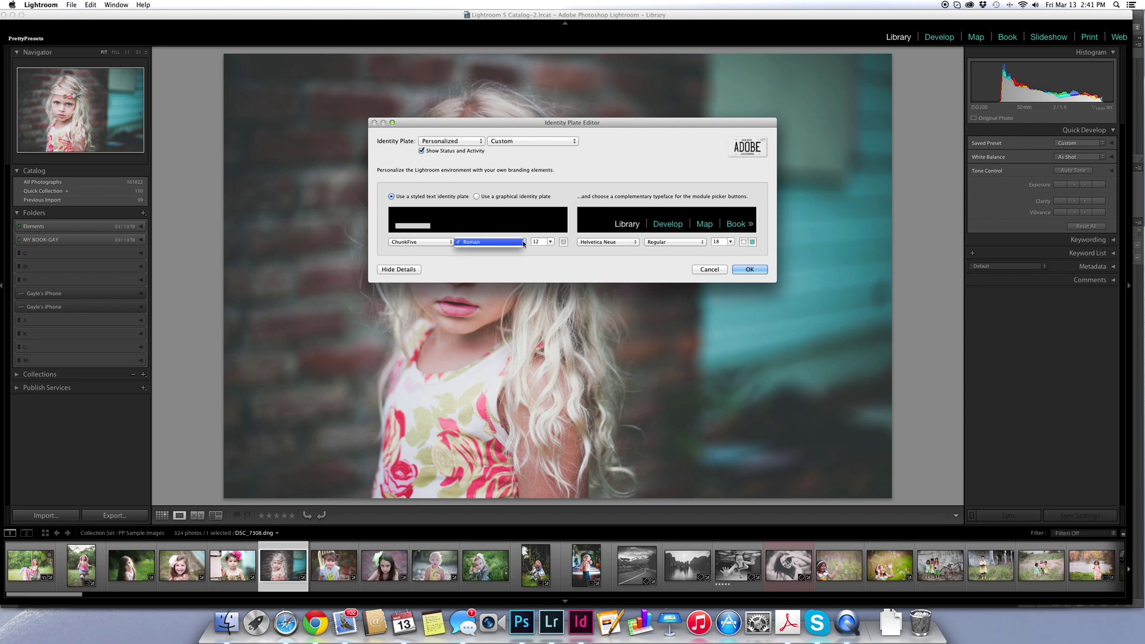
pyautogui.click(523, 243)
# - Try sizes 24 and 64 for the plate text, settling on size 36
pyautogui.click(550, 242)
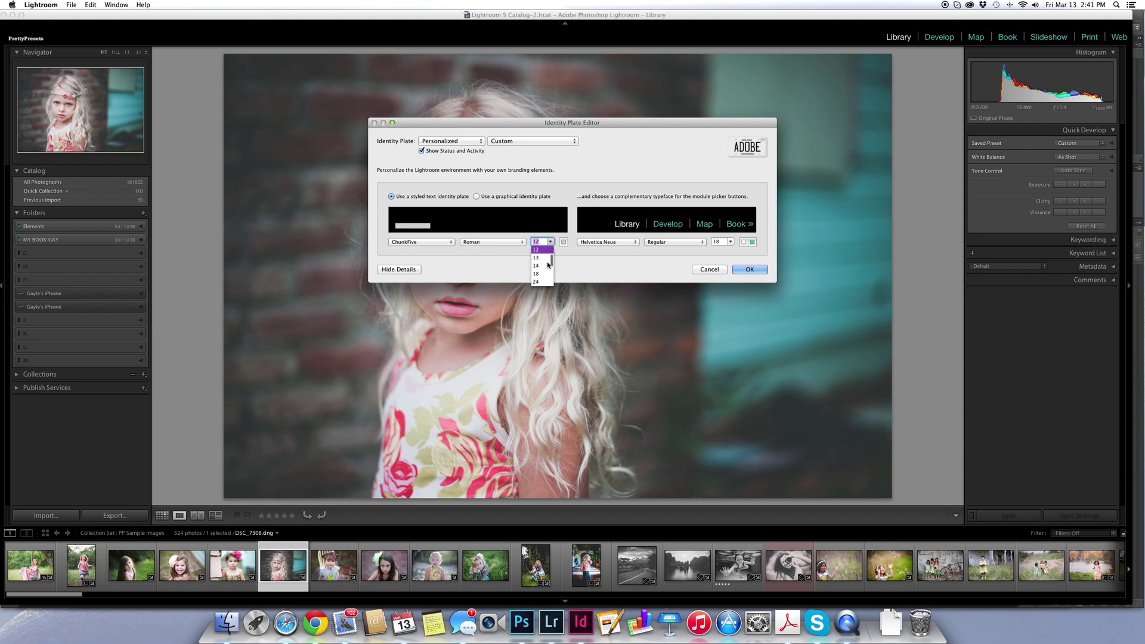
pyautogui.click(538, 282)
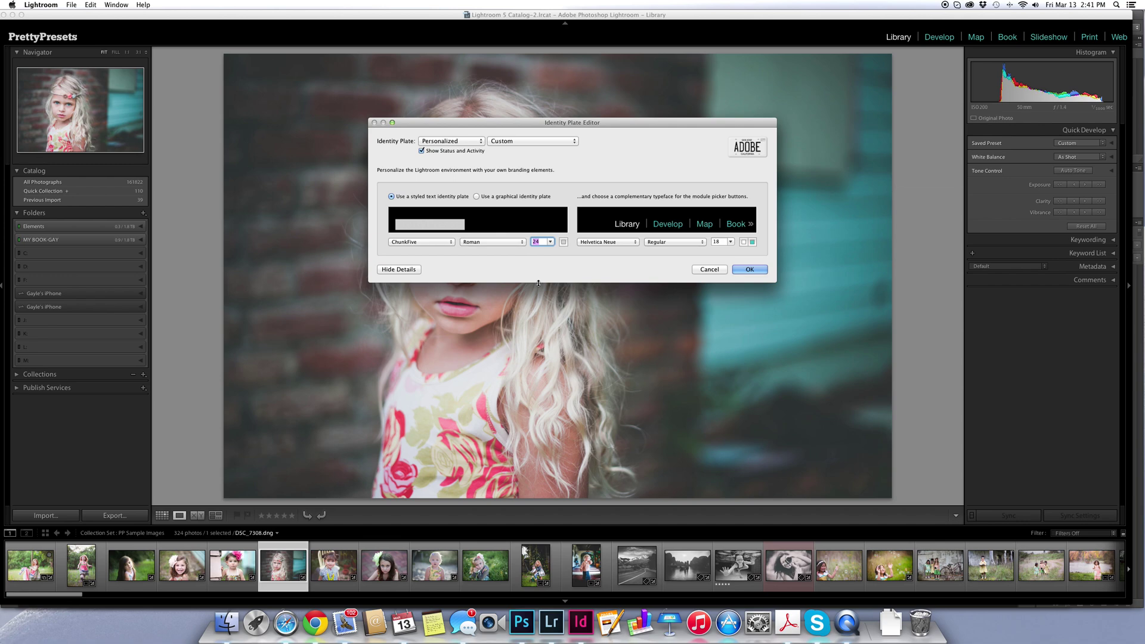
pyautogui.click(550, 242)
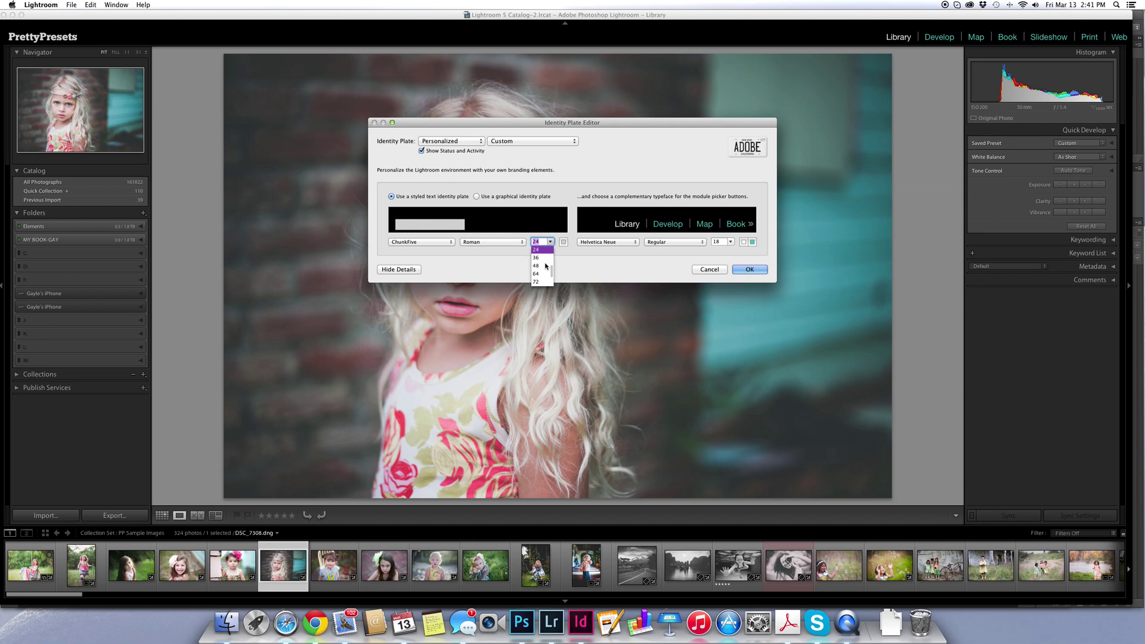
pyautogui.click(536, 261)
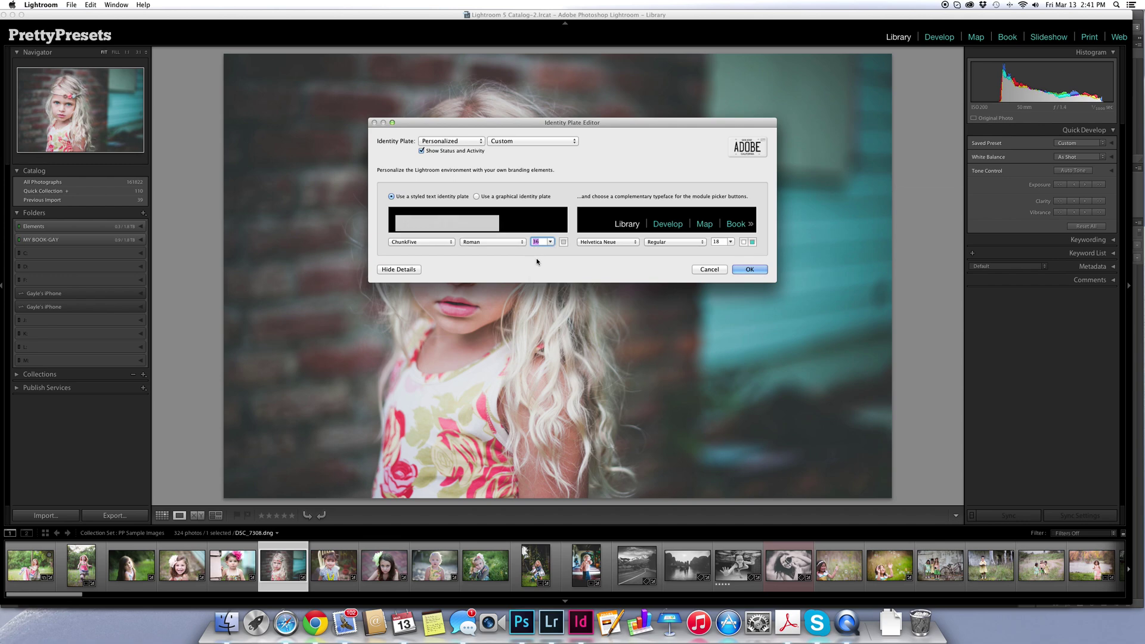
pyautogui.click(550, 241)
pyautogui.click(541, 267)
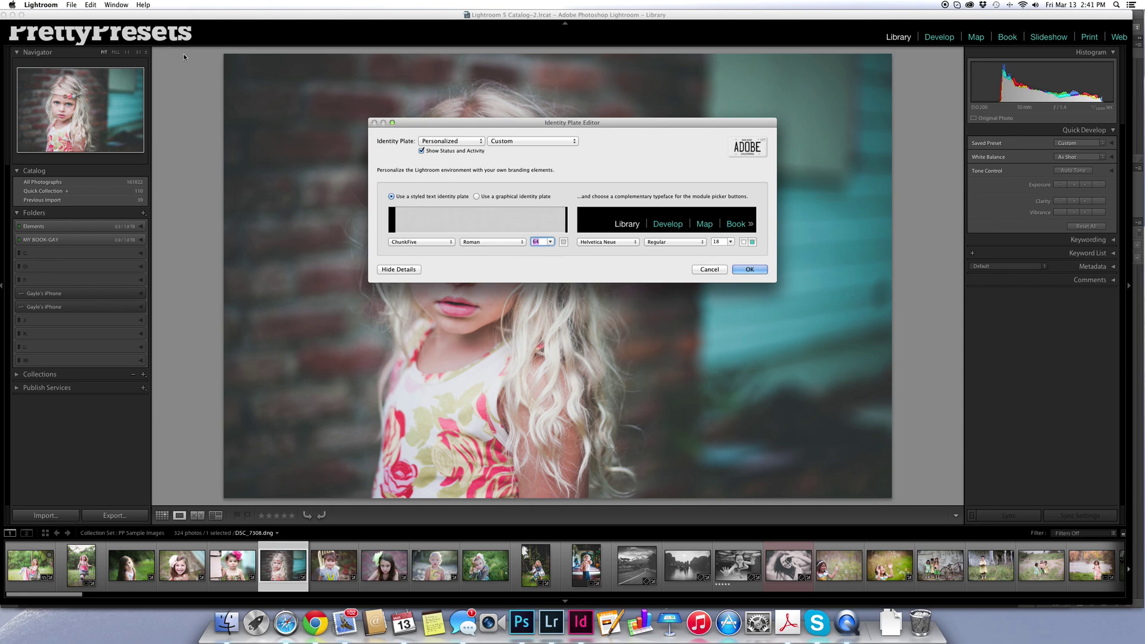
pyautogui.click(549, 242)
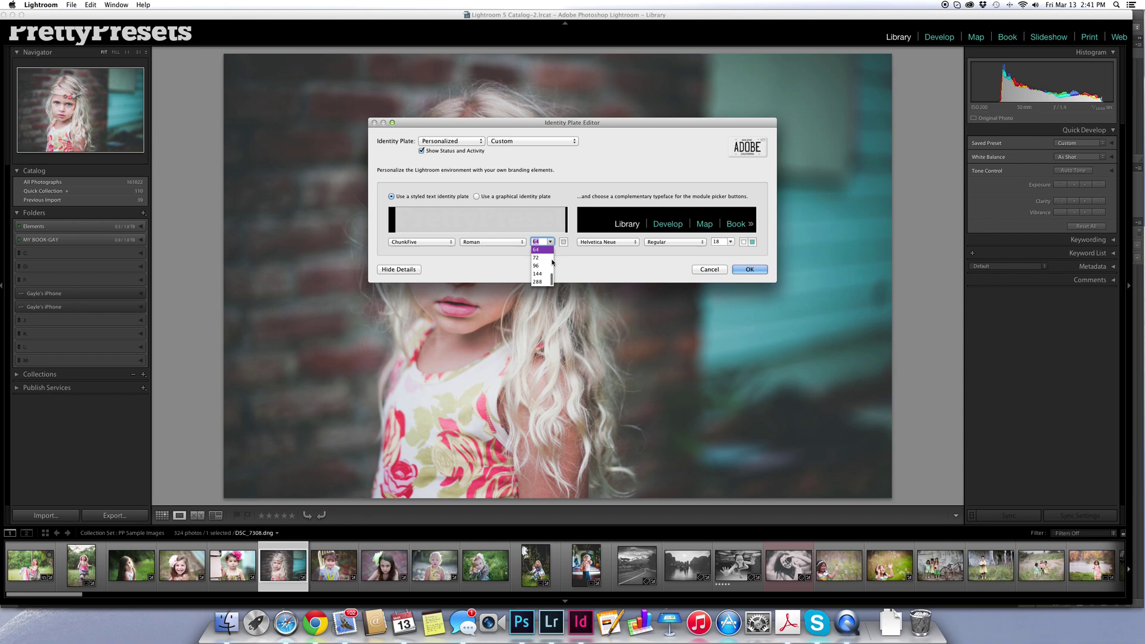
pyautogui.scroll(3, 545, 263)
pyautogui.click(536, 259)
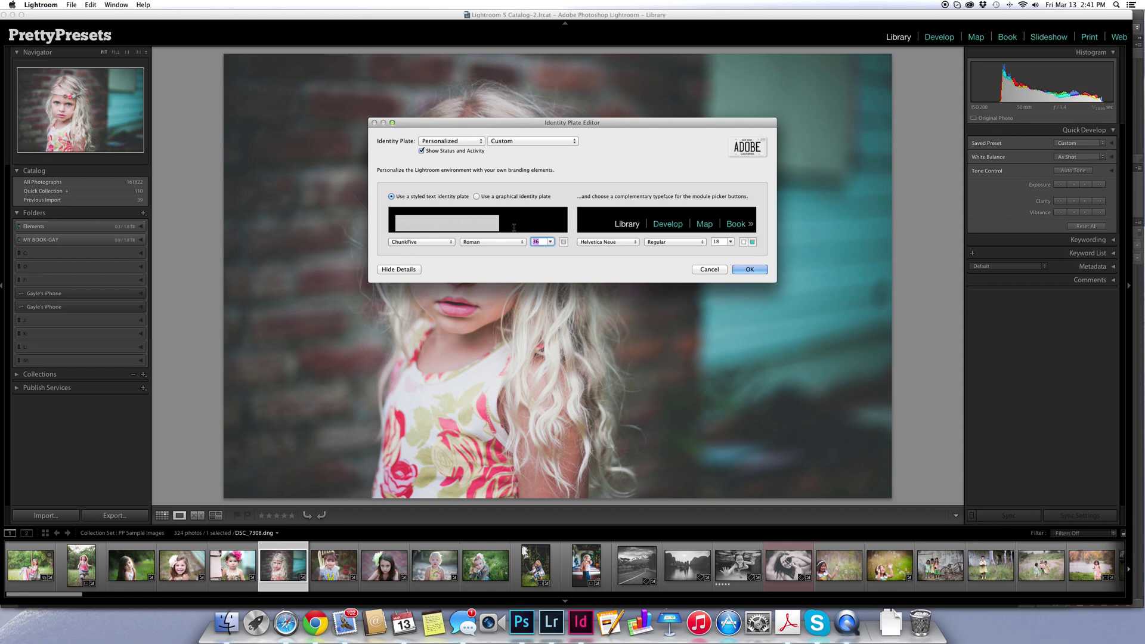
# - Paste PrettyPresets as the plate text and colour it white using the colour wheel
pyautogui.click(513, 227)
pyautogui.press('cmd+v')
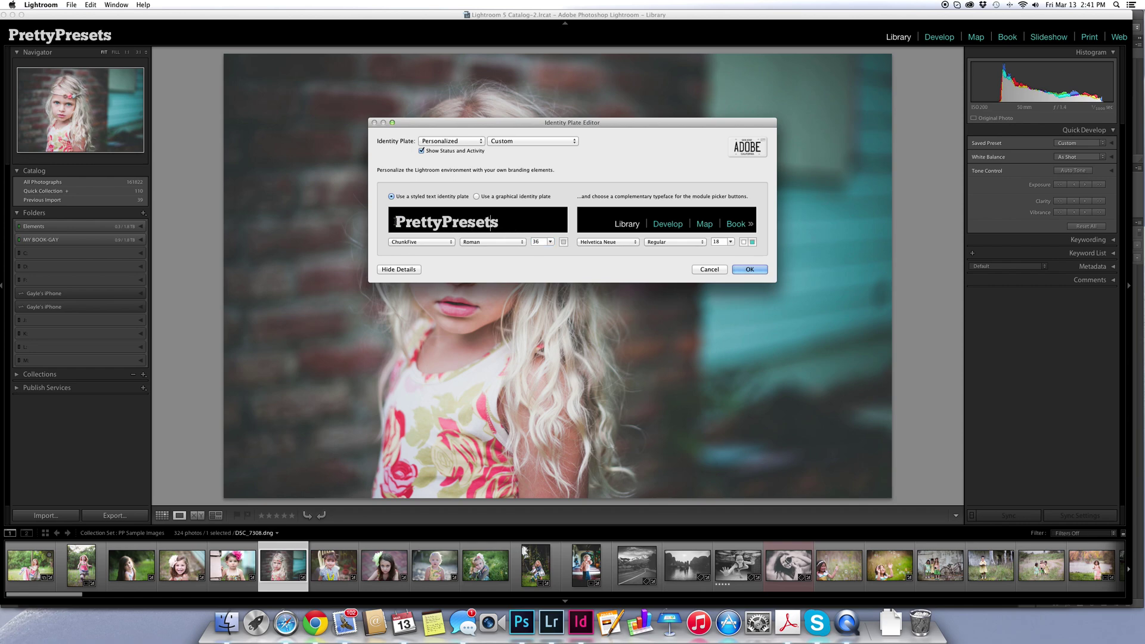
pyautogui.moveTo(396, 222); pyautogui.dragTo(519, 223)
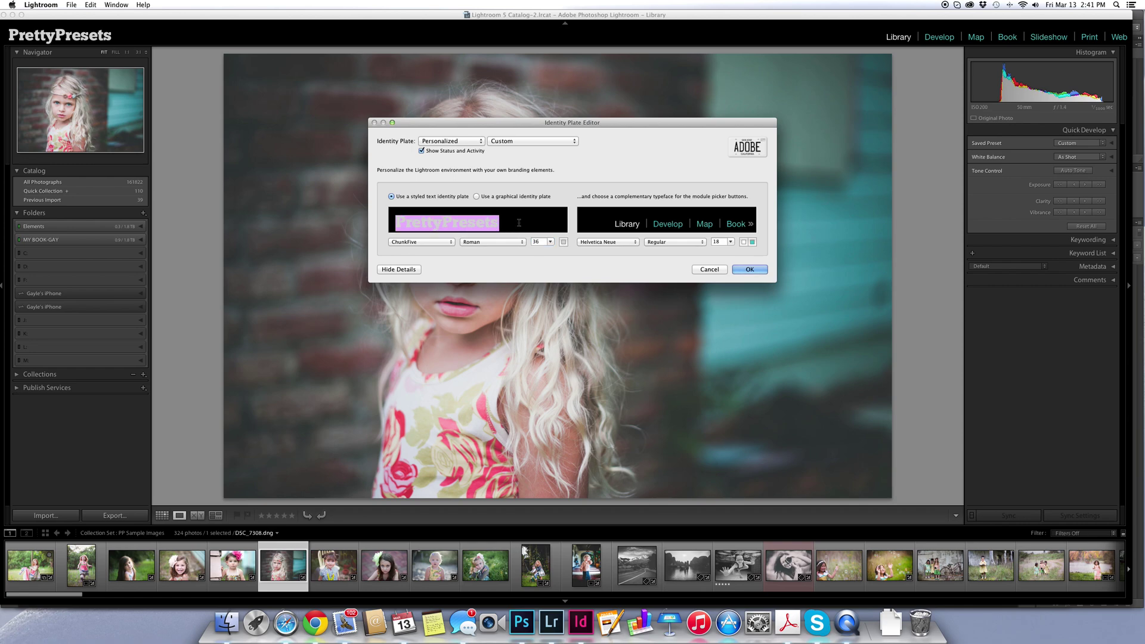
pyautogui.click(564, 242)
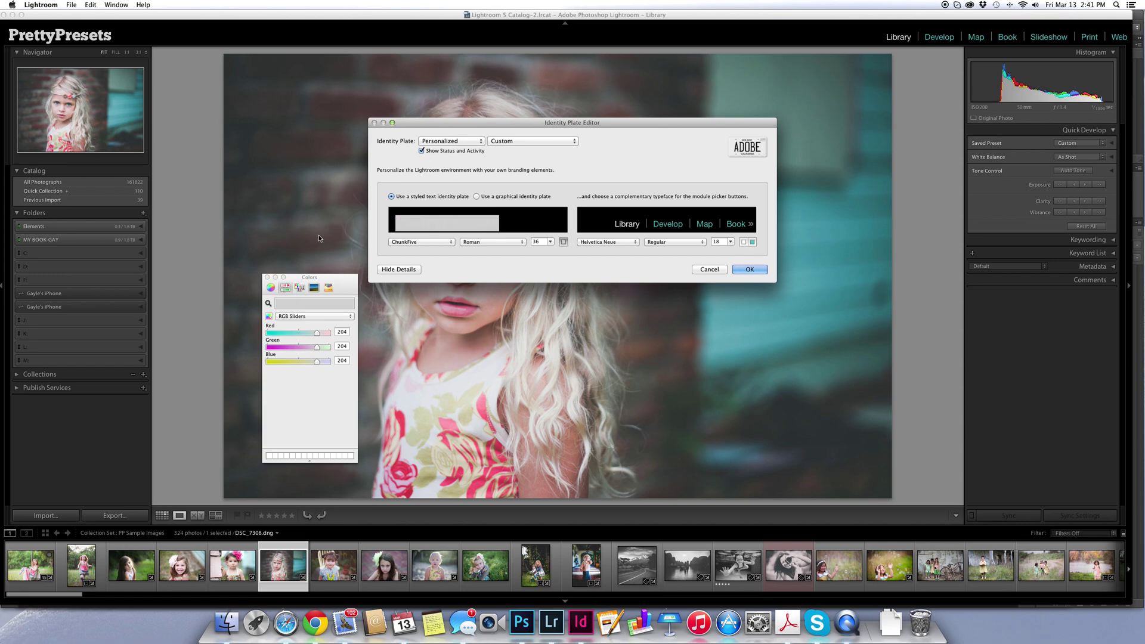
pyautogui.click(271, 289)
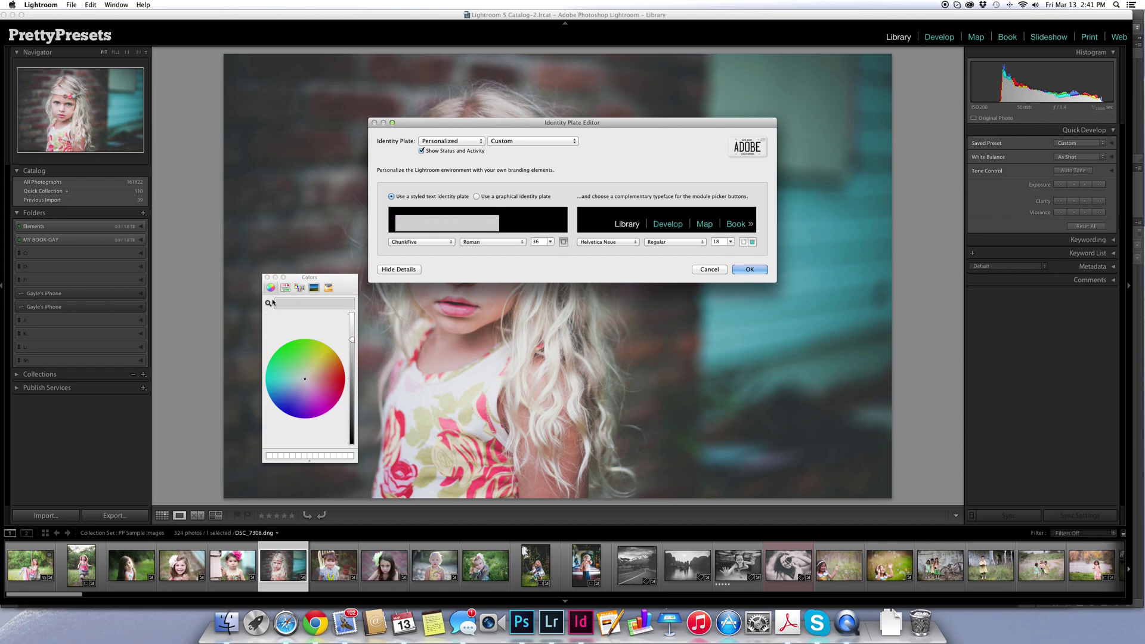
pyautogui.click(282, 457)
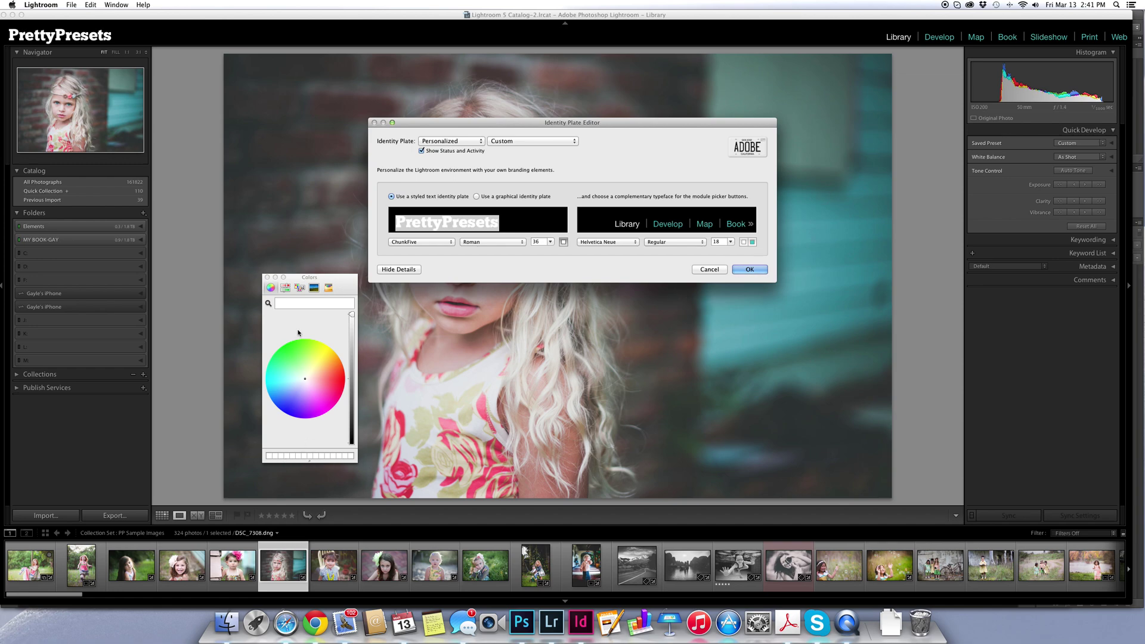
pyautogui.click(287, 288)
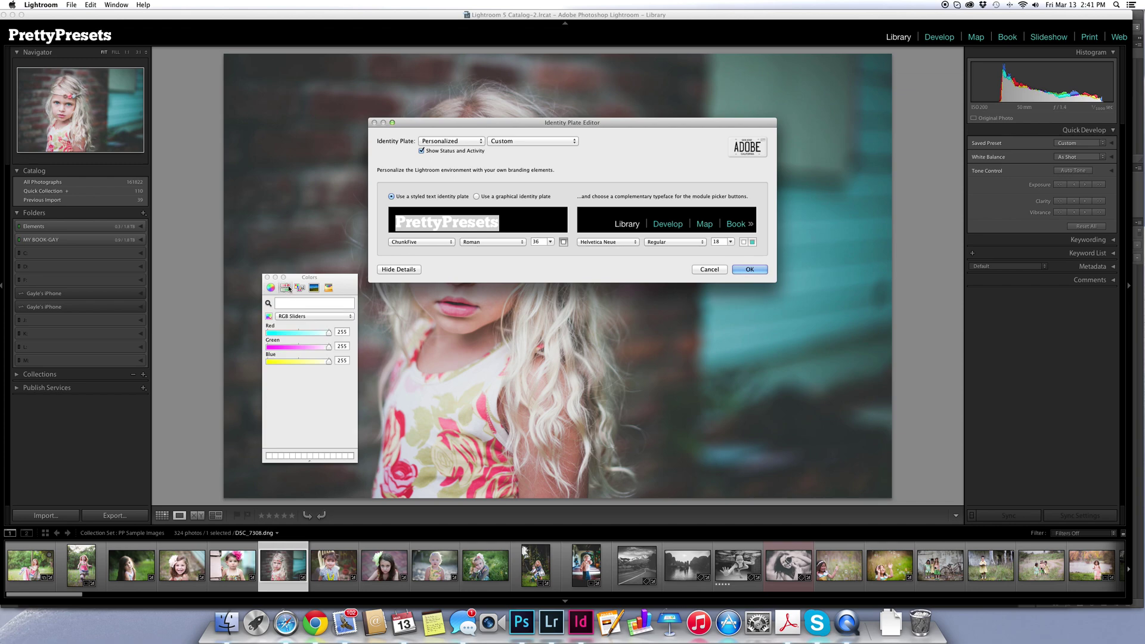
# - Select just the word Presets and bring up its colour picker
pyautogui.click(456, 225)
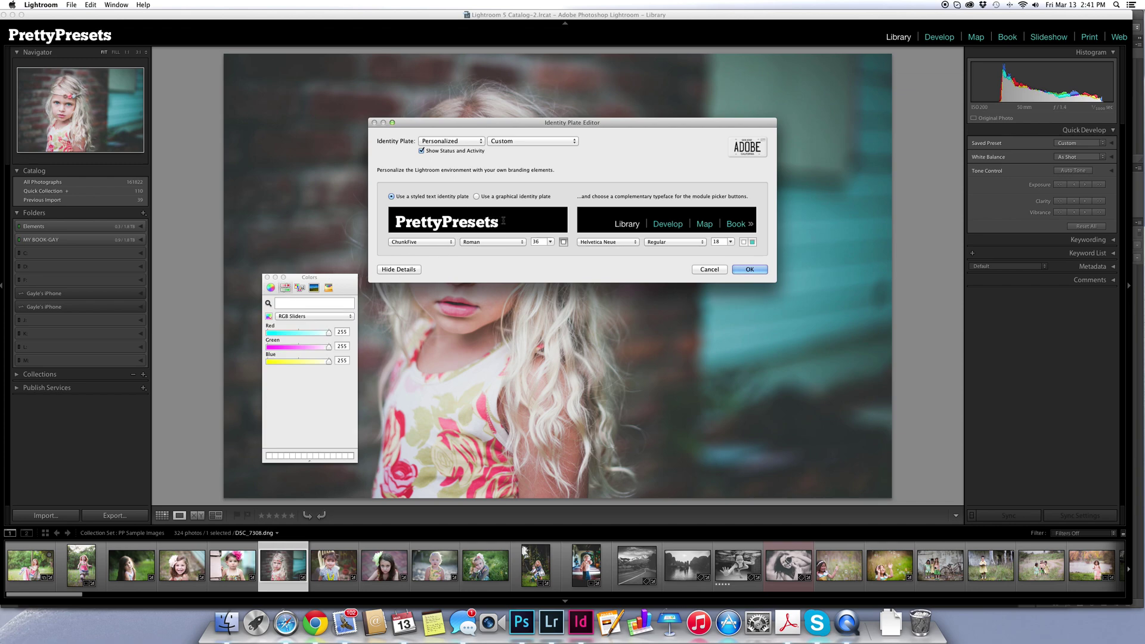
pyautogui.moveTo(503, 221); pyautogui.dragTo(444, 219)
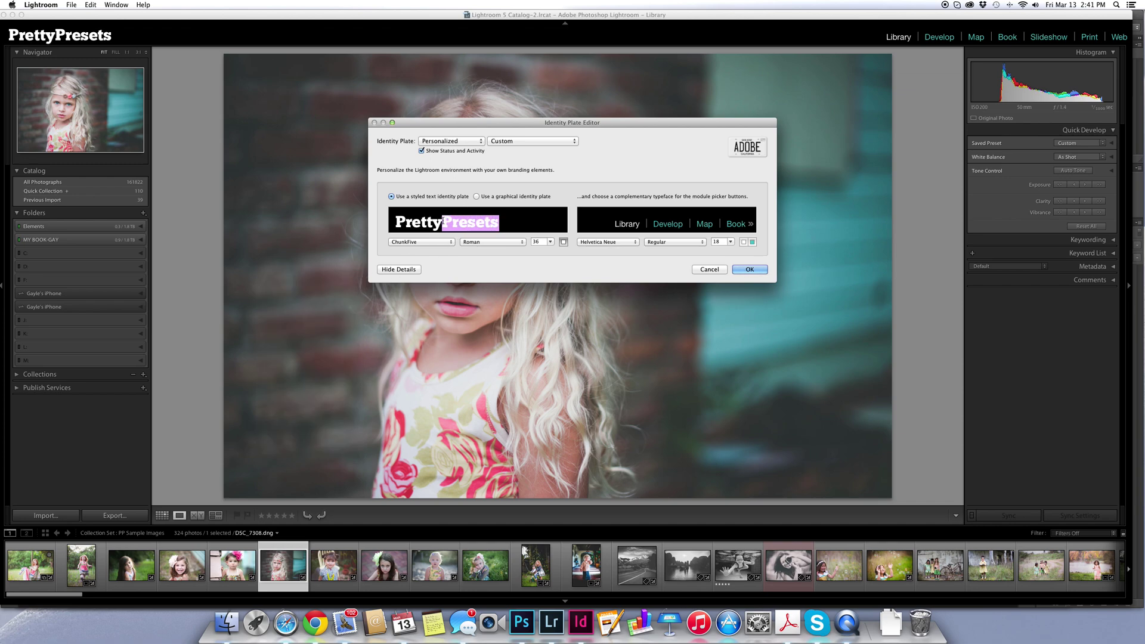
pyautogui.click(563, 242)
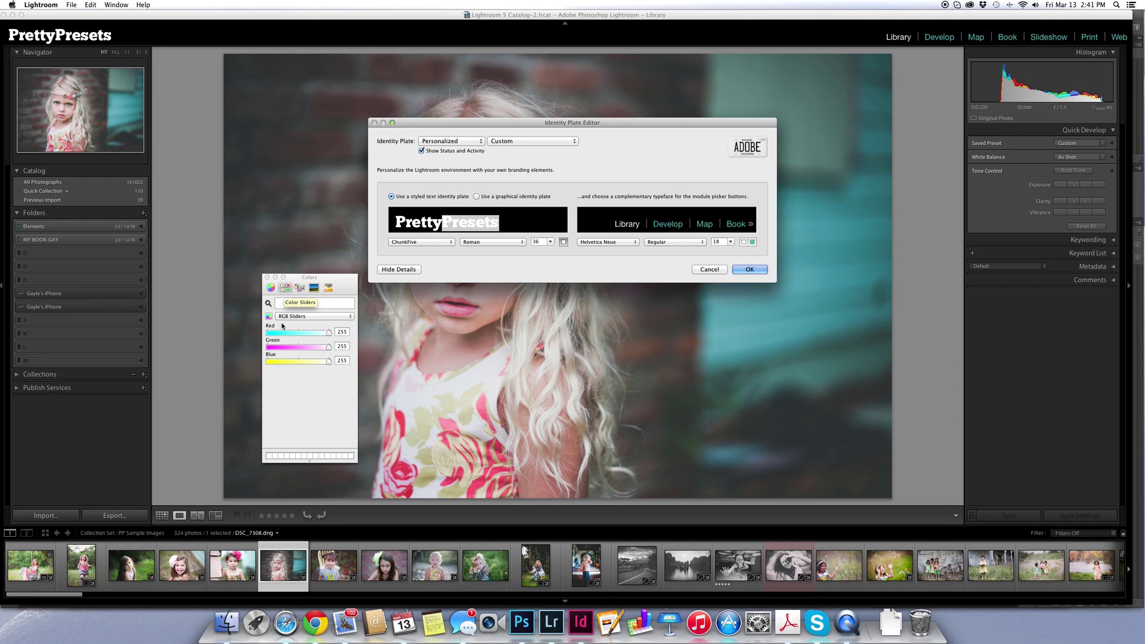
# - Keep the colour picker on the RGB Sliders mode
pyautogui.click(286, 317)
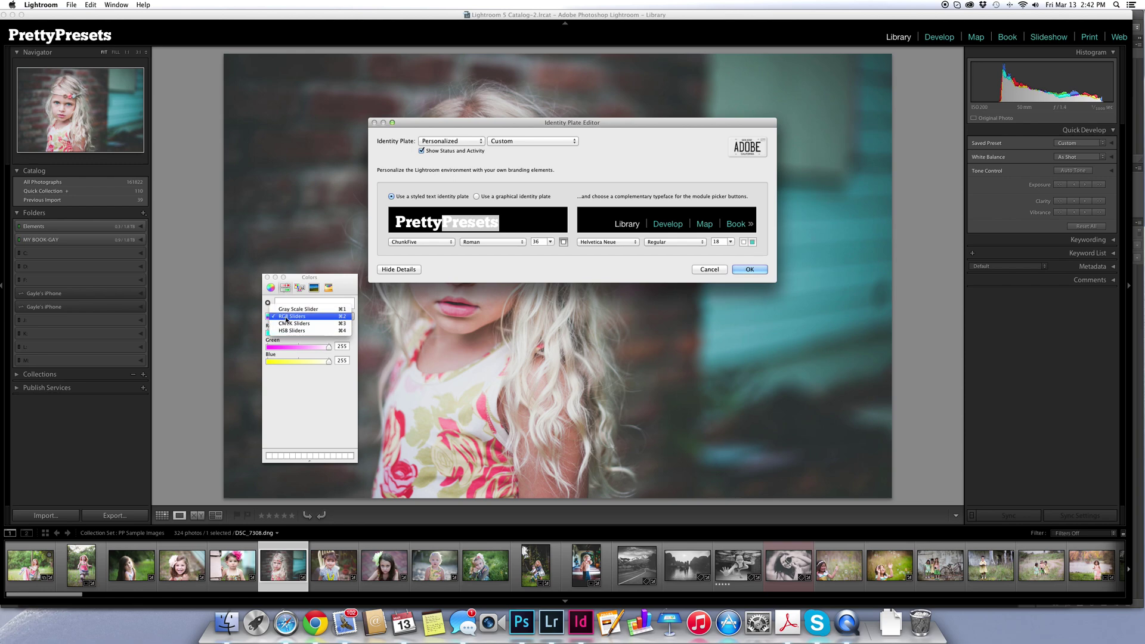
pyautogui.click(286, 319)
pyautogui.click(286, 320)
pyautogui.click(286, 320)
pyautogui.click(287, 320)
pyautogui.click(286, 318)
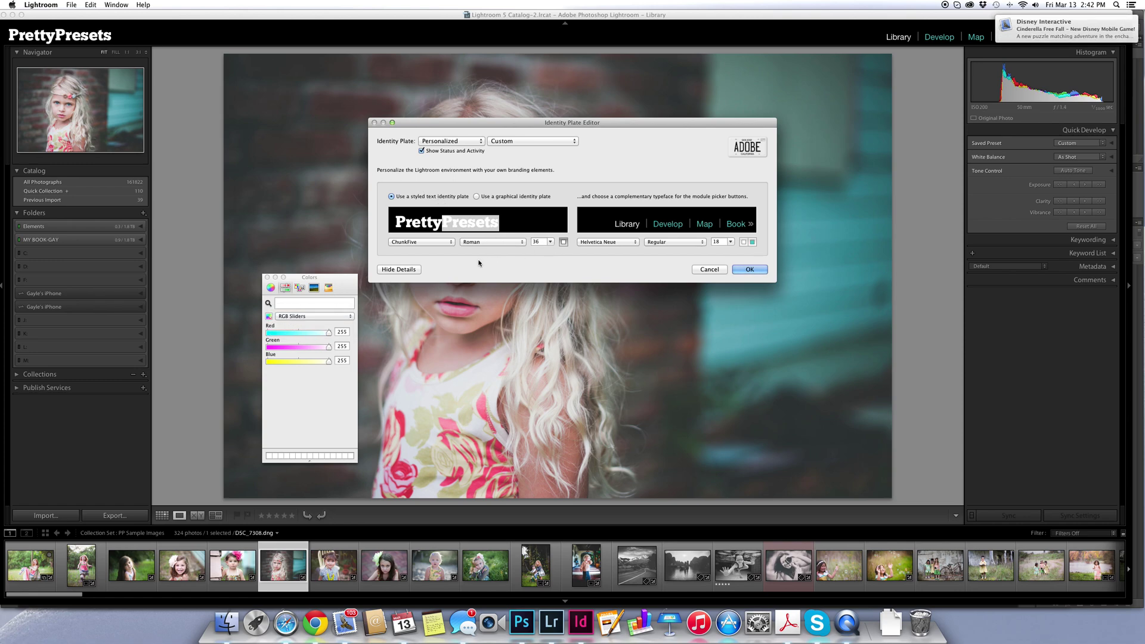
# - Give Presets the RGB colour 65, 189, 190 and close the Colors panel
pyautogui.click(347, 333)
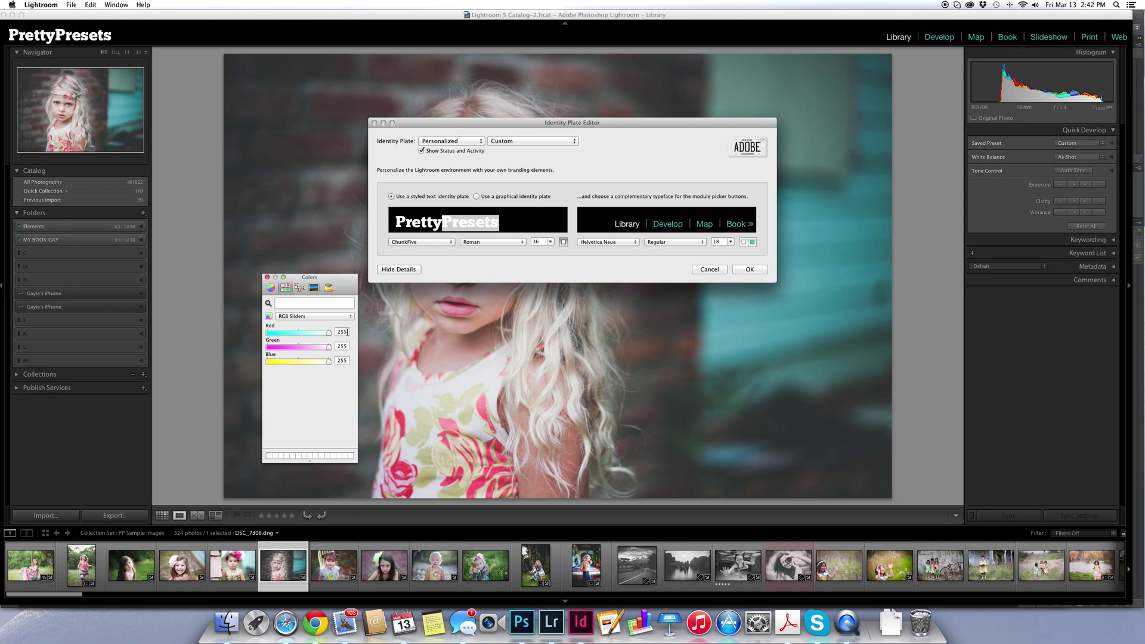
pyautogui.moveTo(346, 332); pyautogui.dragTo(340, 332)
pyautogui.write('65')
pyautogui.press('Tab')
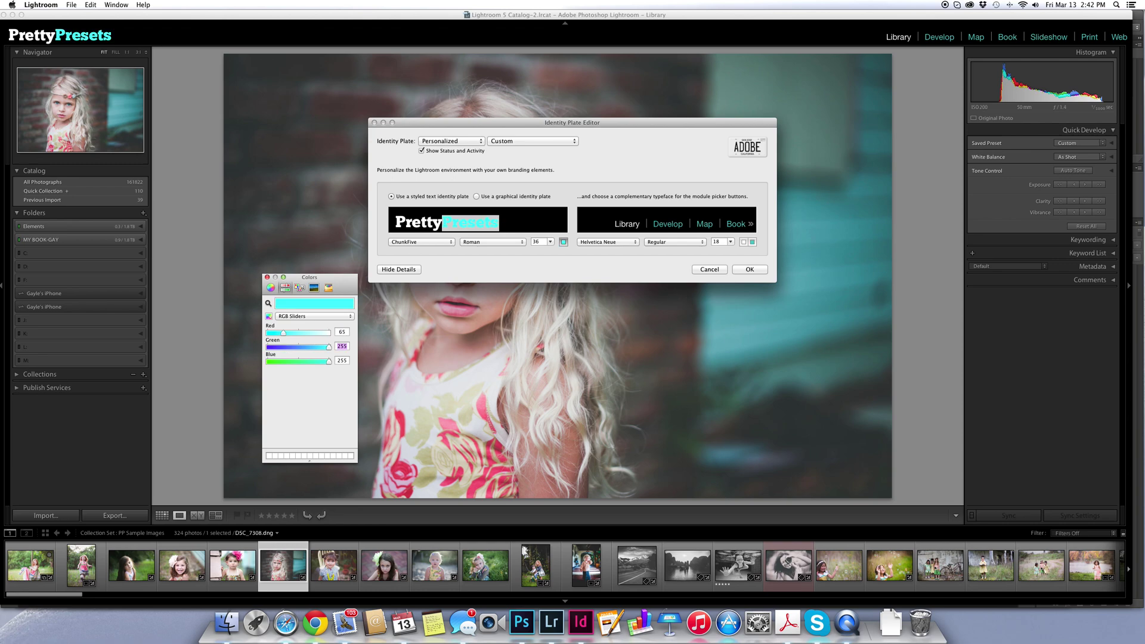
pyautogui.write('189')
pyautogui.press('Tab')
pyautogui.write('190')
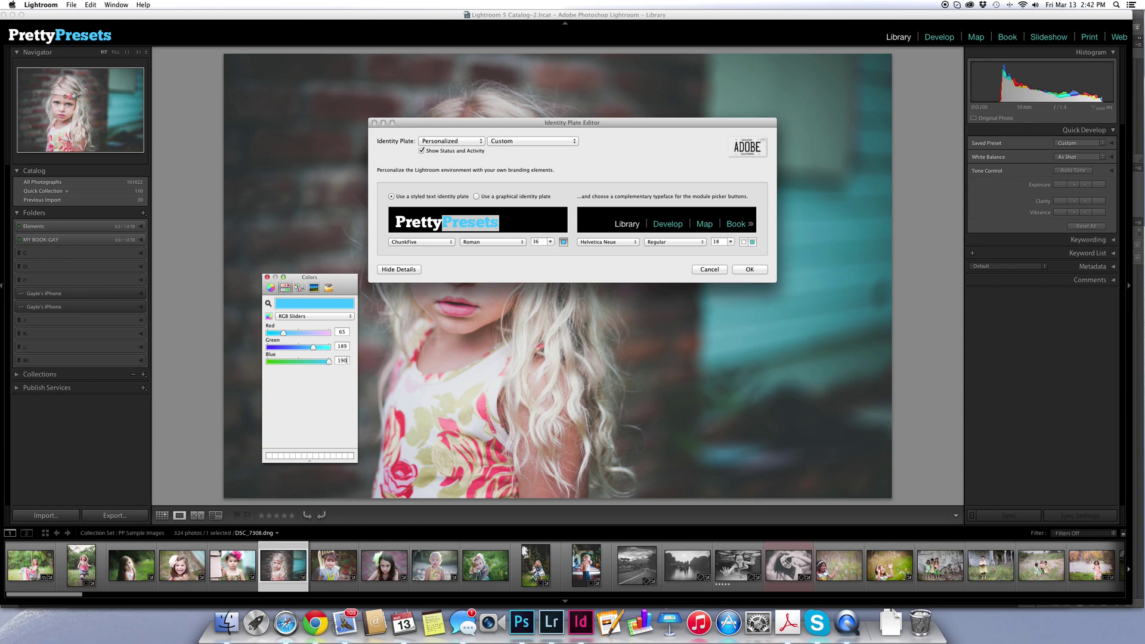
pyautogui.press('Tab')
pyautogui.click(268, 278)
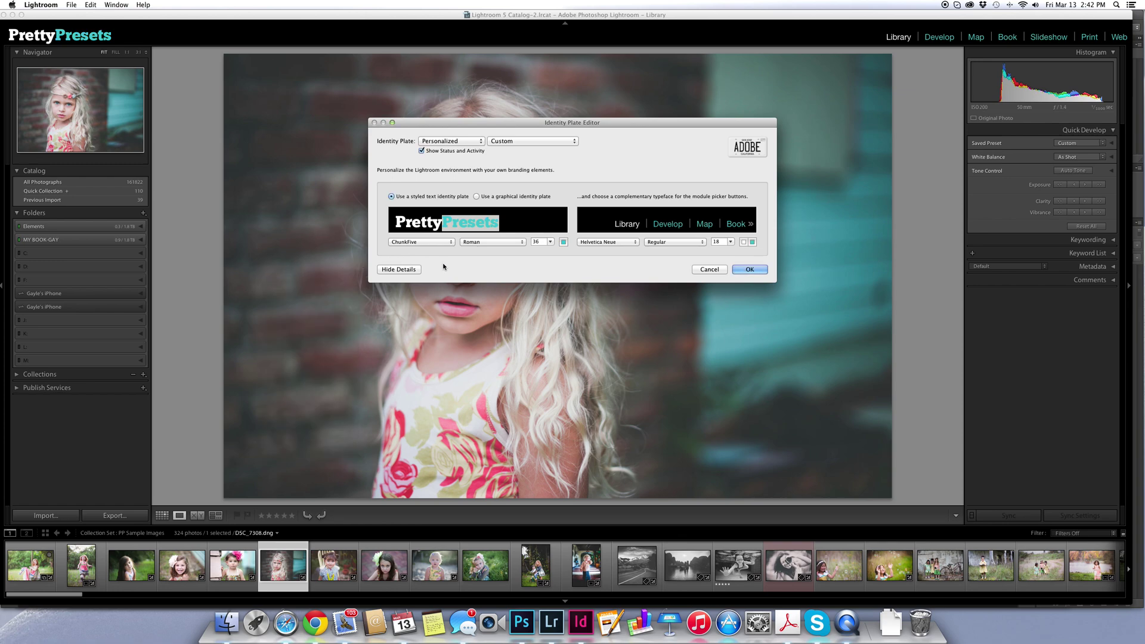
pyautogui.click(498, 223)
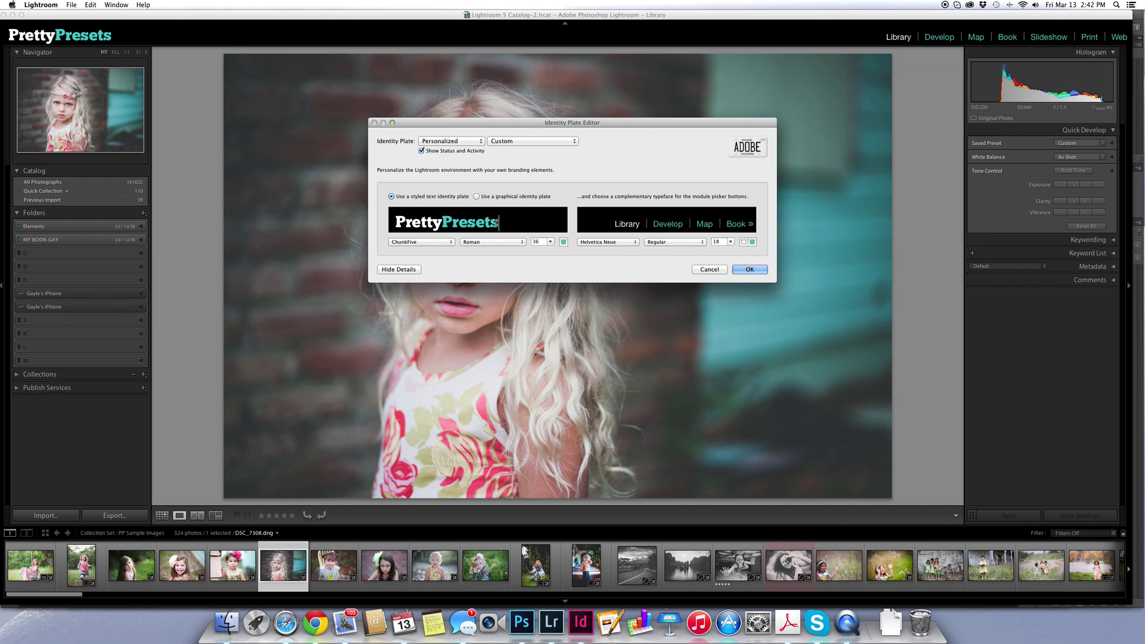
# - Save the two-tone plate as preset 'Pretty Presets_chunk5' and confirm the editor with OK
pyautogui.click(574, 143)
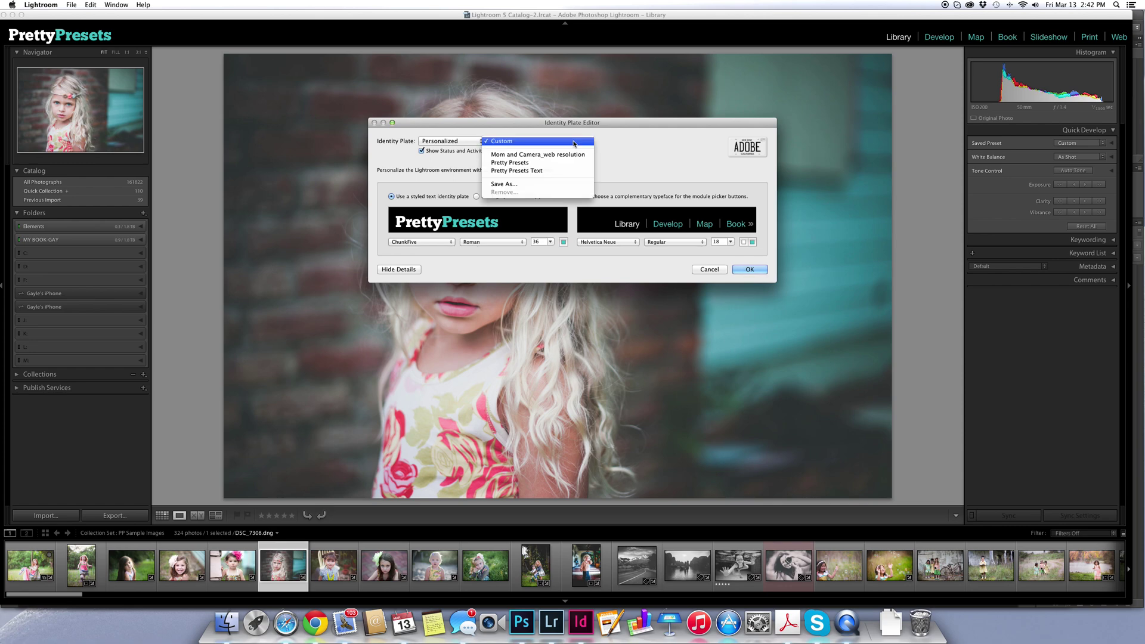
pyautogui.click(499, 185)
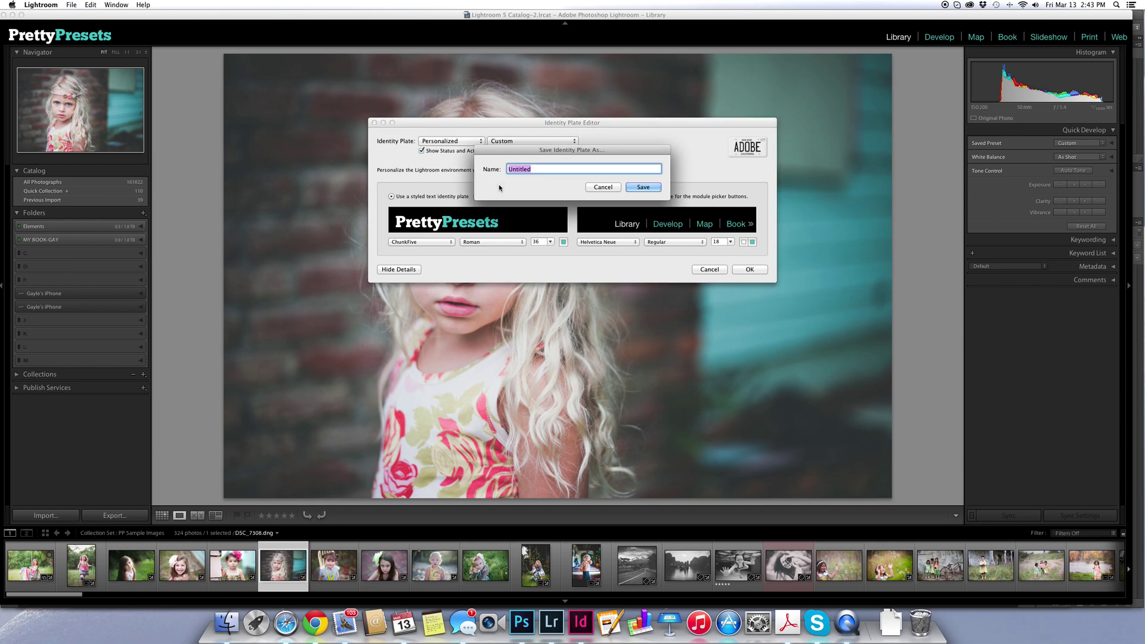
pyautogui.write('Pretty Presets_chunk5')
pyautogui.click(637, 188)
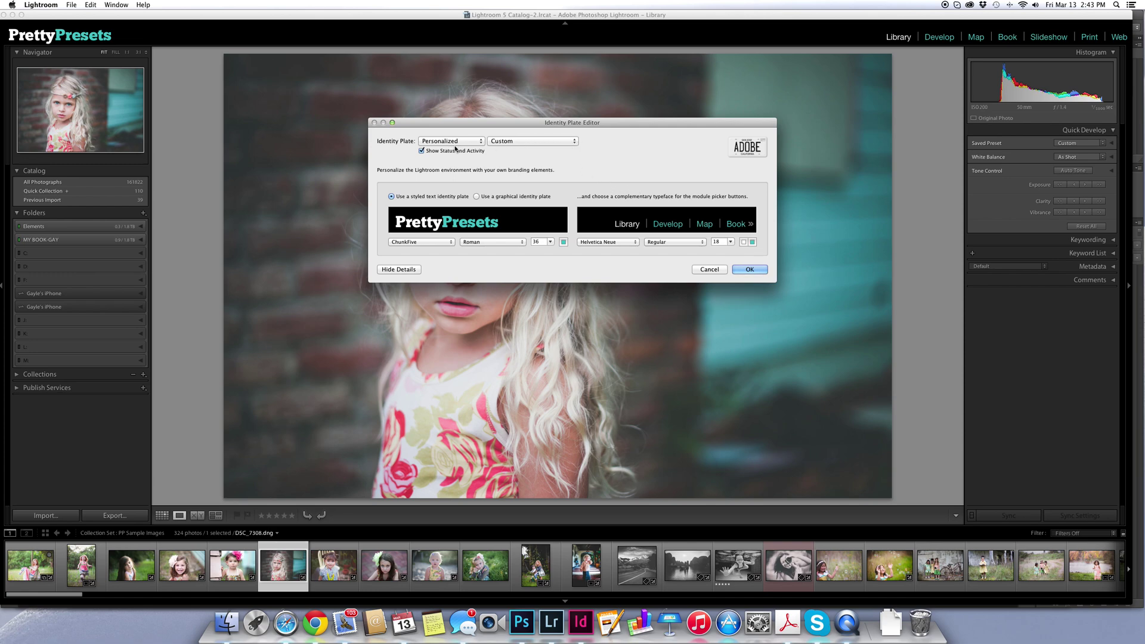
pyautogui.click(513, 142)
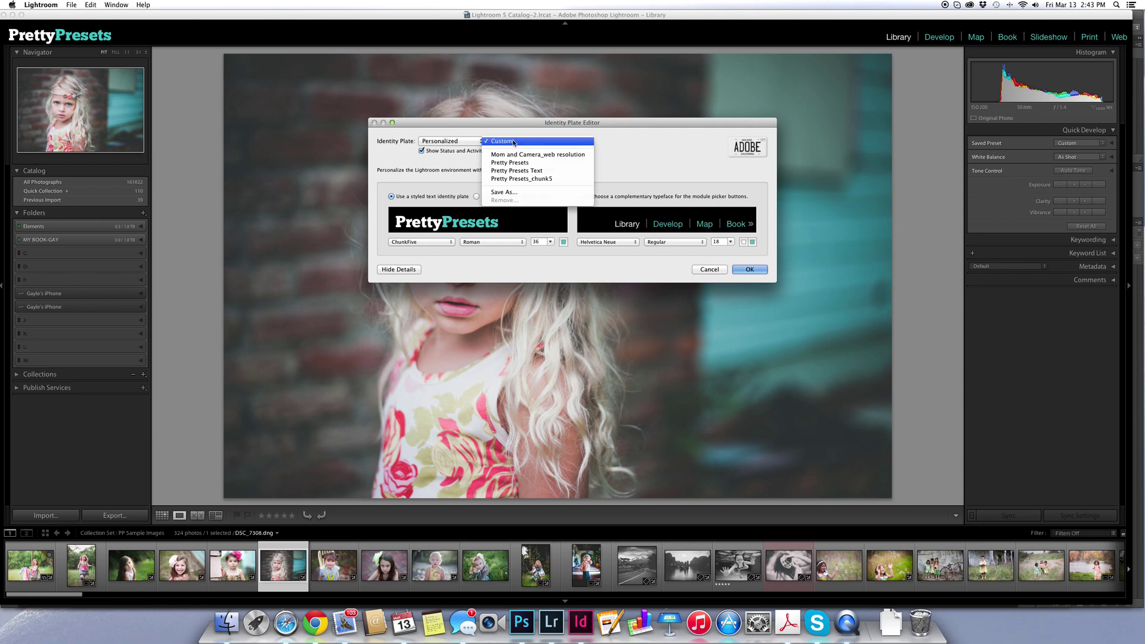
pyautogui.click(514, 141)
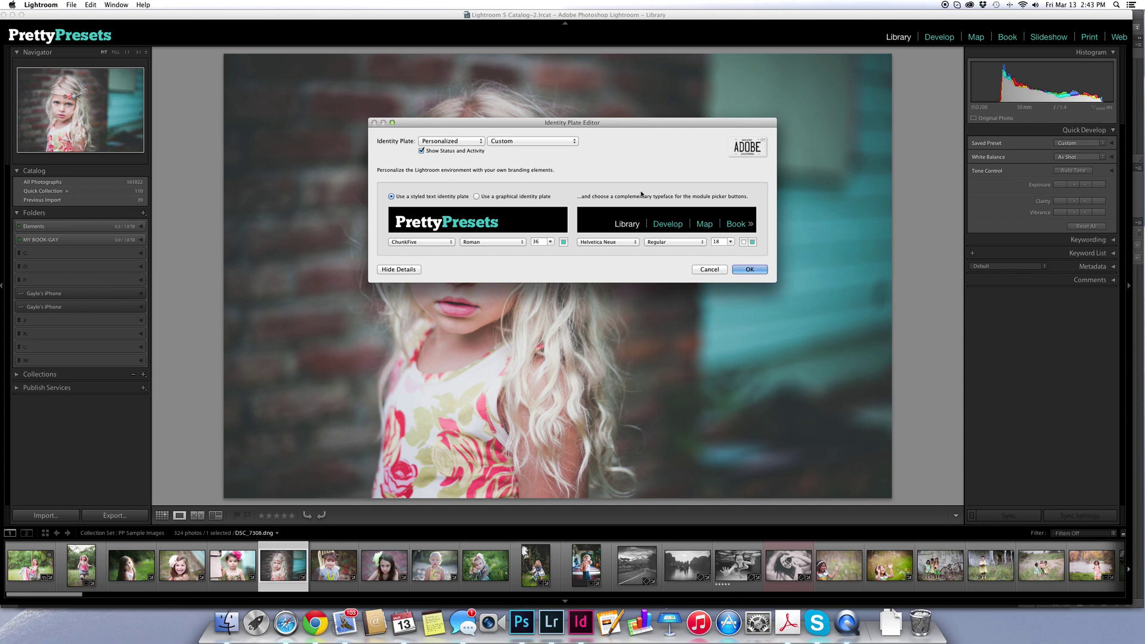
pyautogui.click(745, 271)
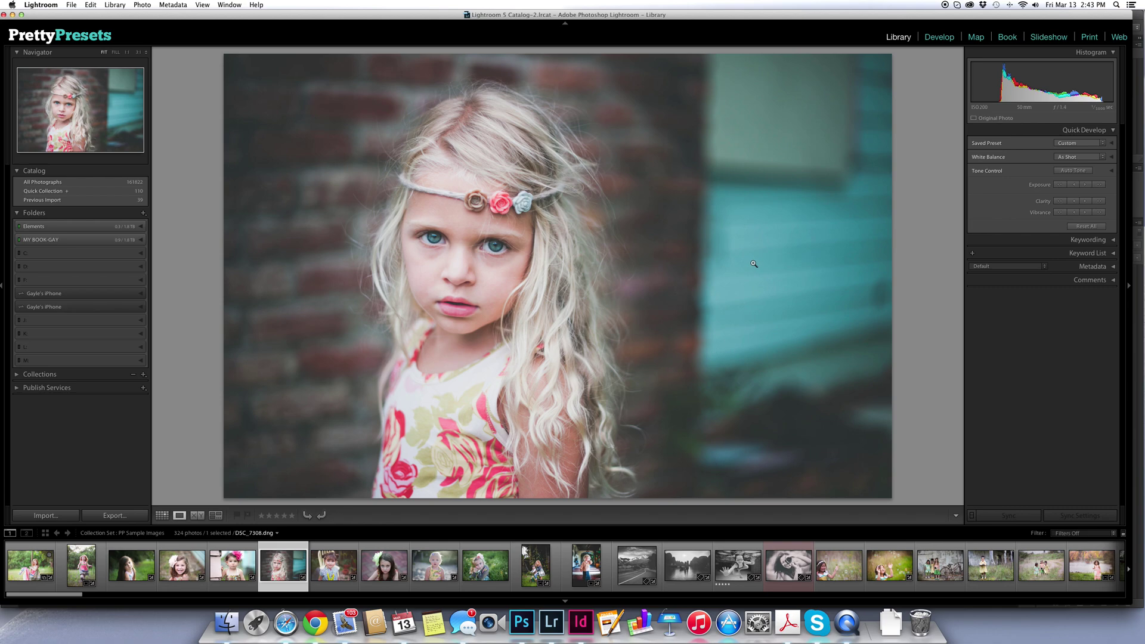
# - Reopen the Identity Plate Editor from the Lightroom menu and choose the graphical identity plate option
pyautogui.click(46, 6)
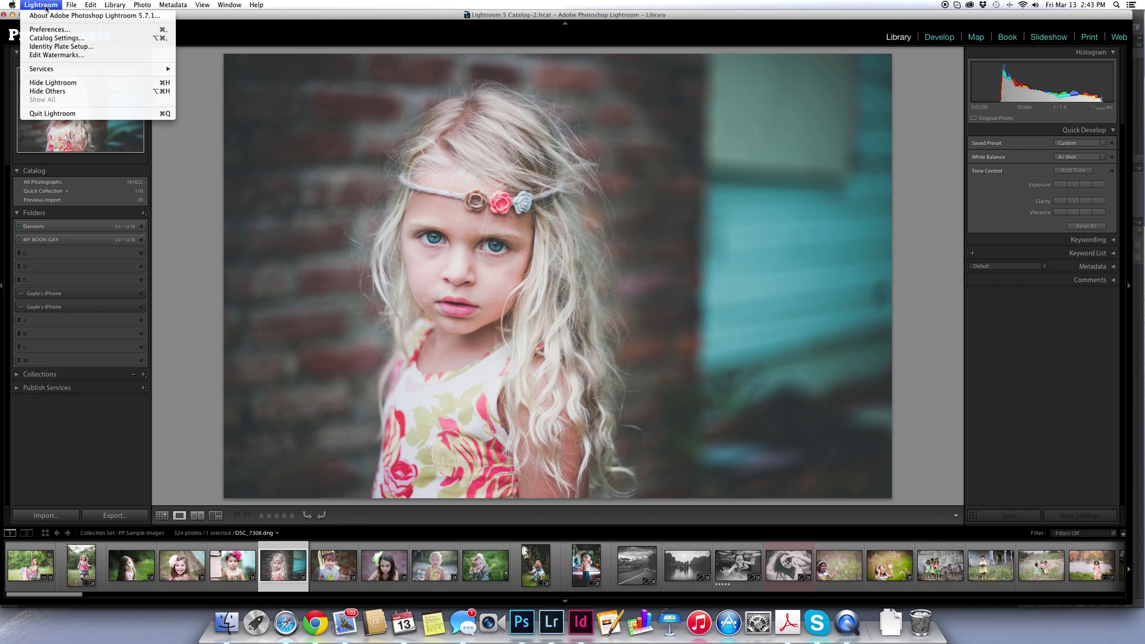
pyautogui.click(51, 47)
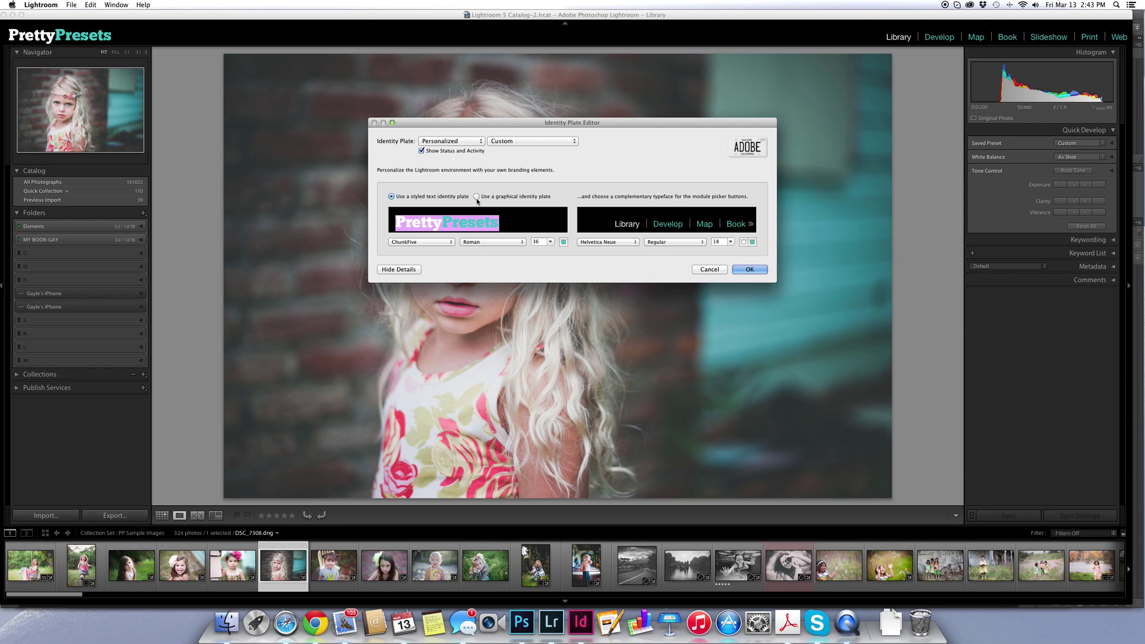
pyautogui.click(476, 197)
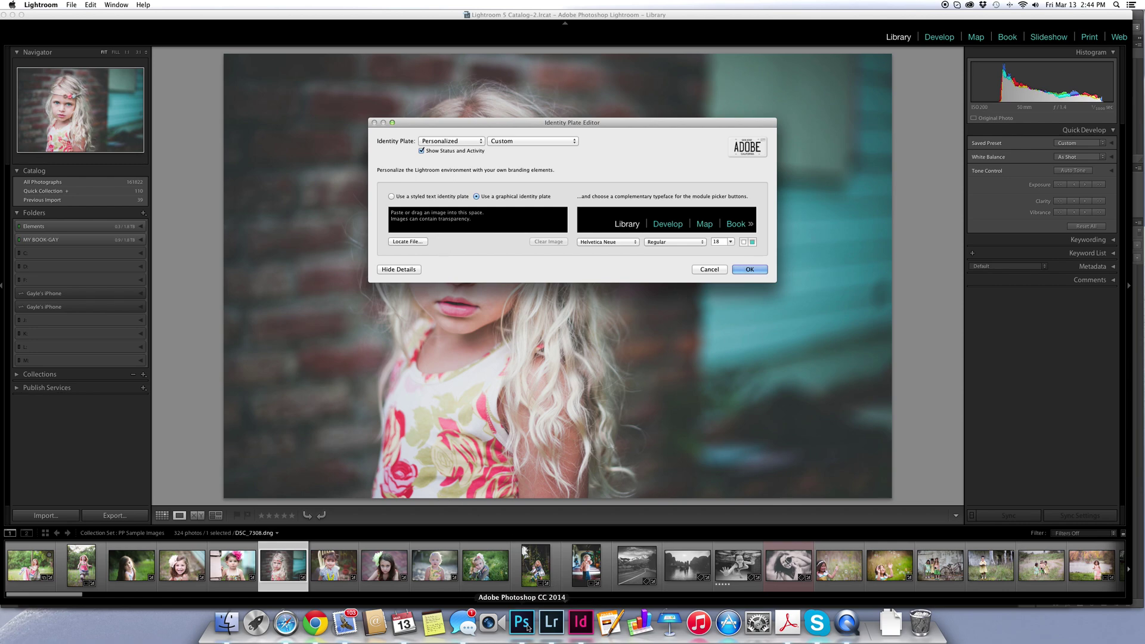
# - In Photoshop, open the logo file Pretty-Presets-alt-white.png
pyautogui.click(528, 625)
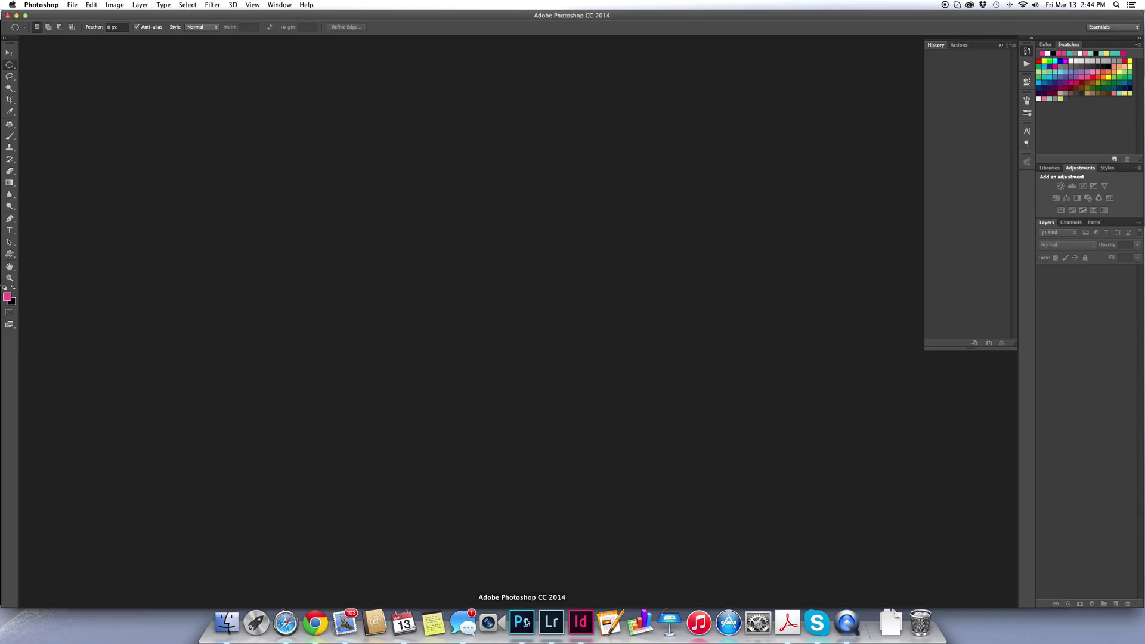
pyautogui.click(72, 5)
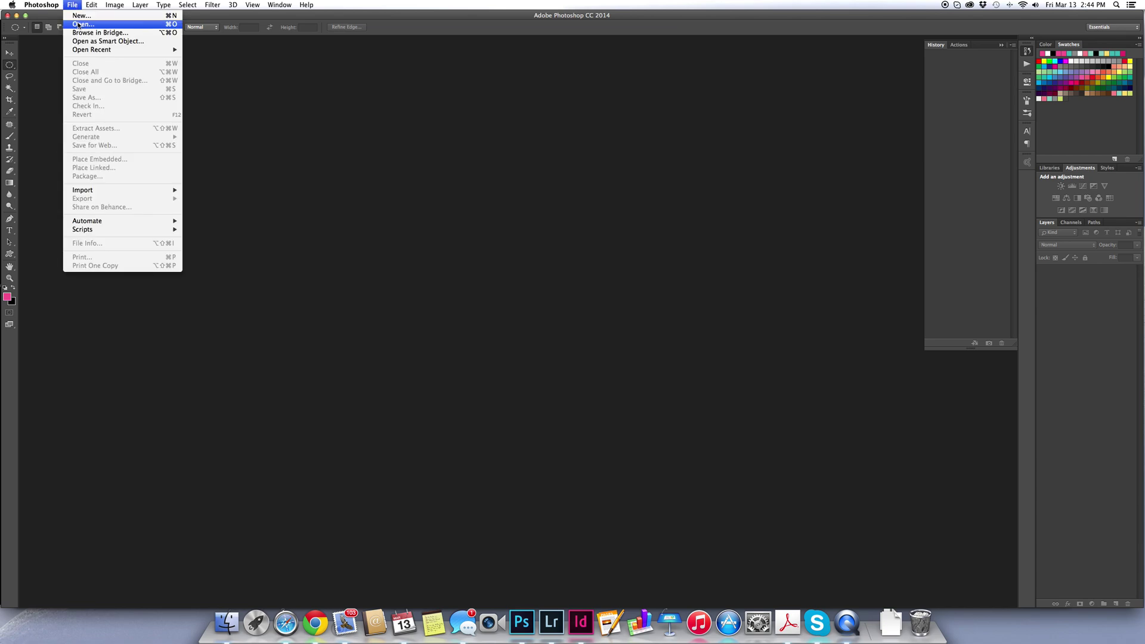
pyautogui.click(79, 24)
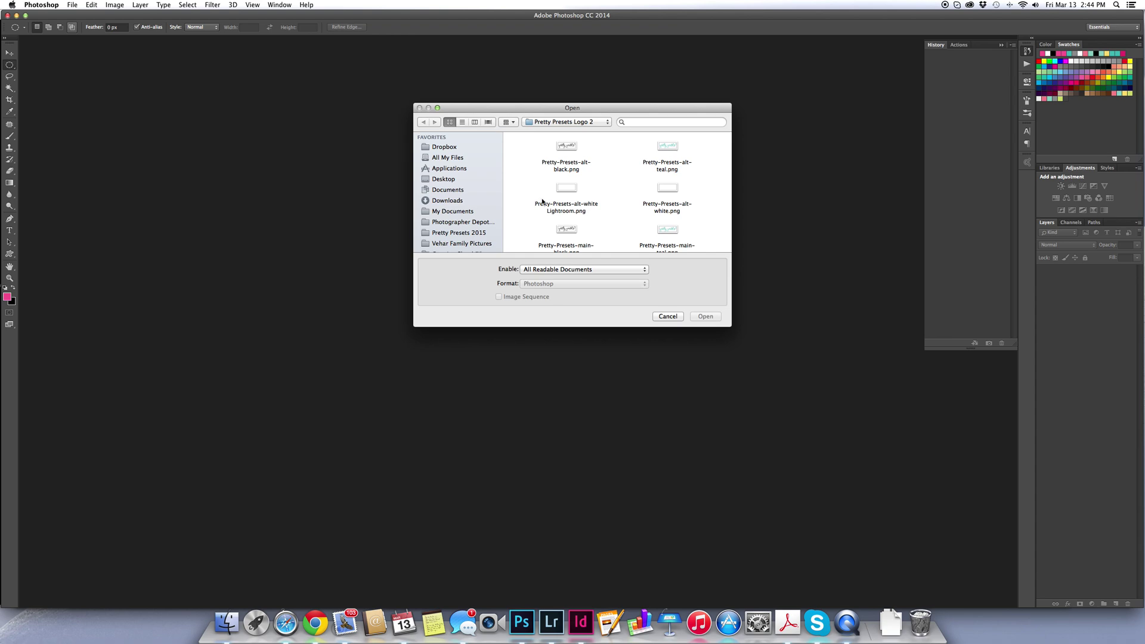
pyautogui.click(672, 190)
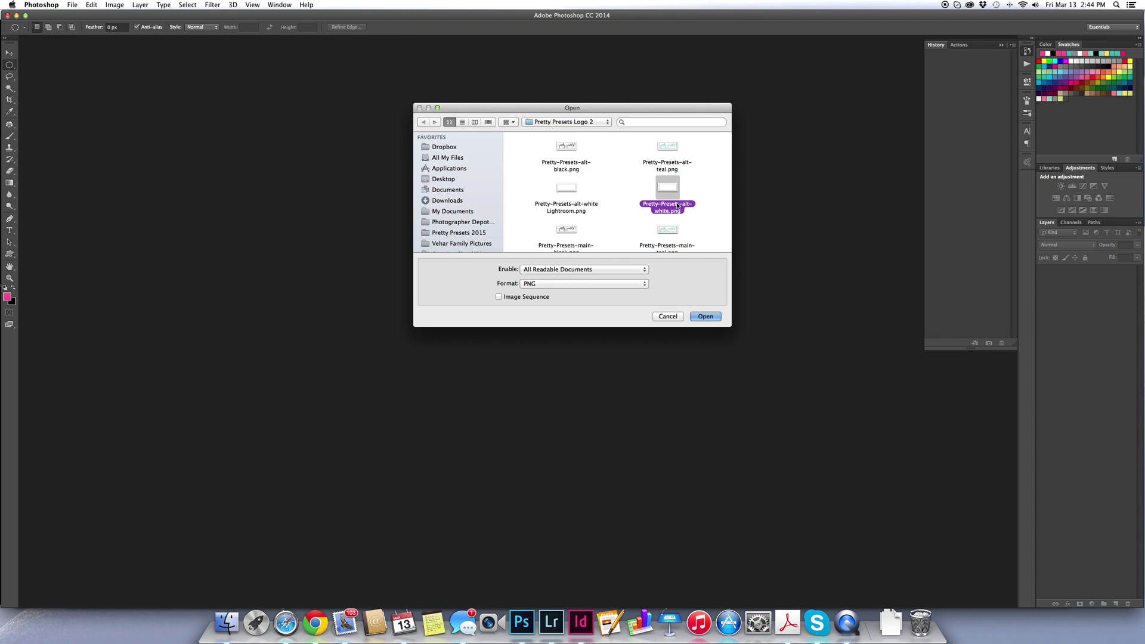
pyautogui.click(707, 317)
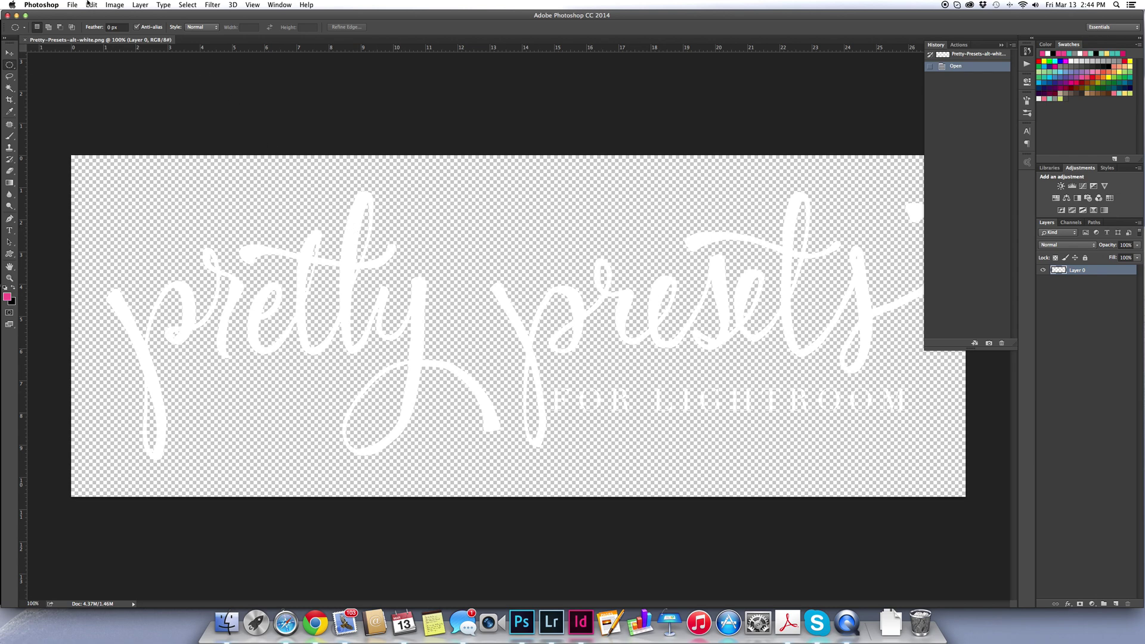
# - Resize the logo image to a height of 50 px (131 x 50 px)
pyautogui.click(115, 5)
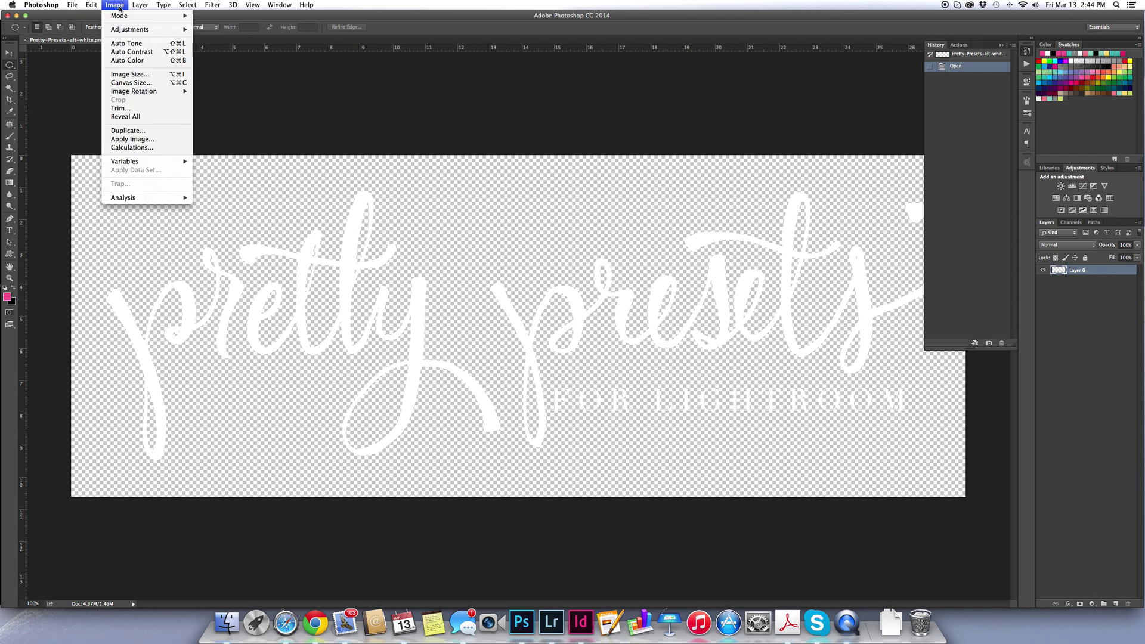
pyautogui.click(125, 74)
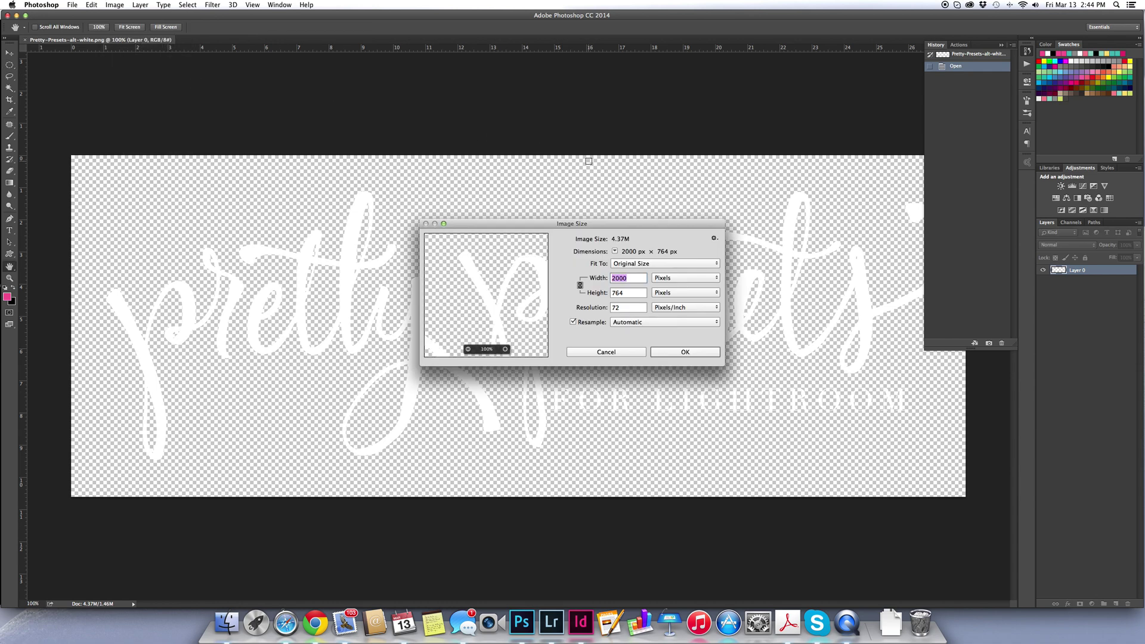
pyautogui.doubleClick(626, 293)
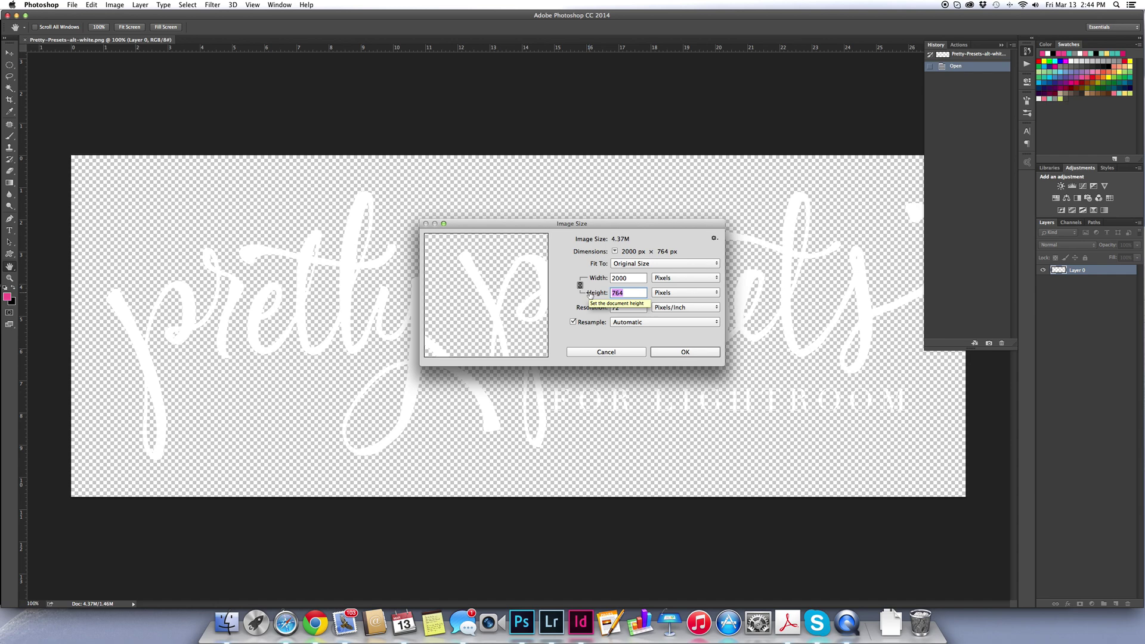
pyautogui.write('50')
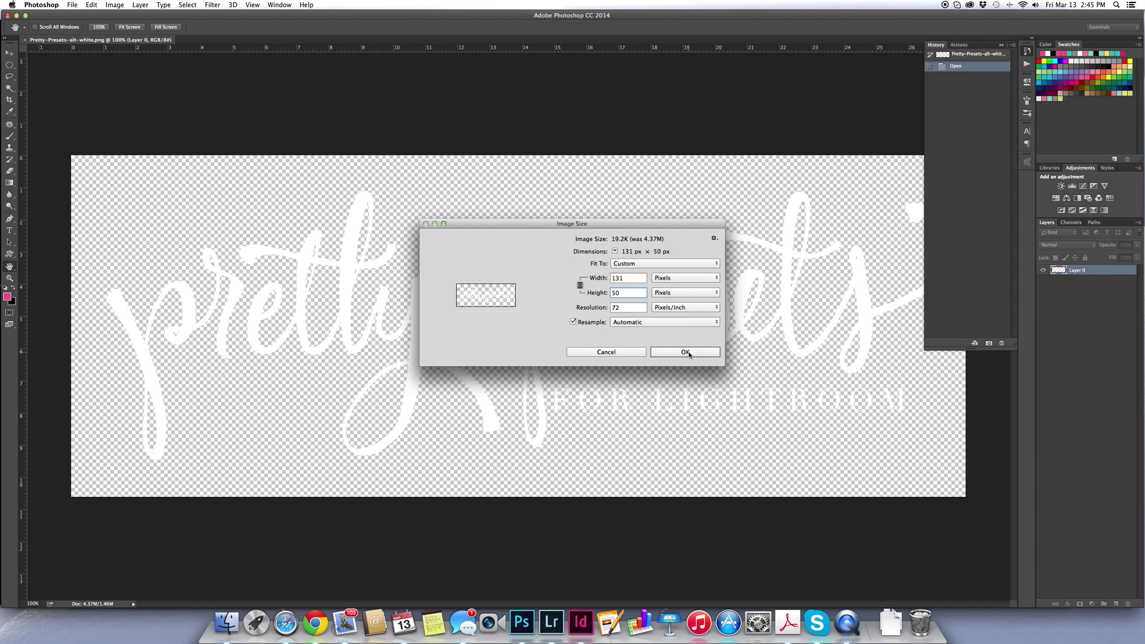
pyautogui.click(686, 351)
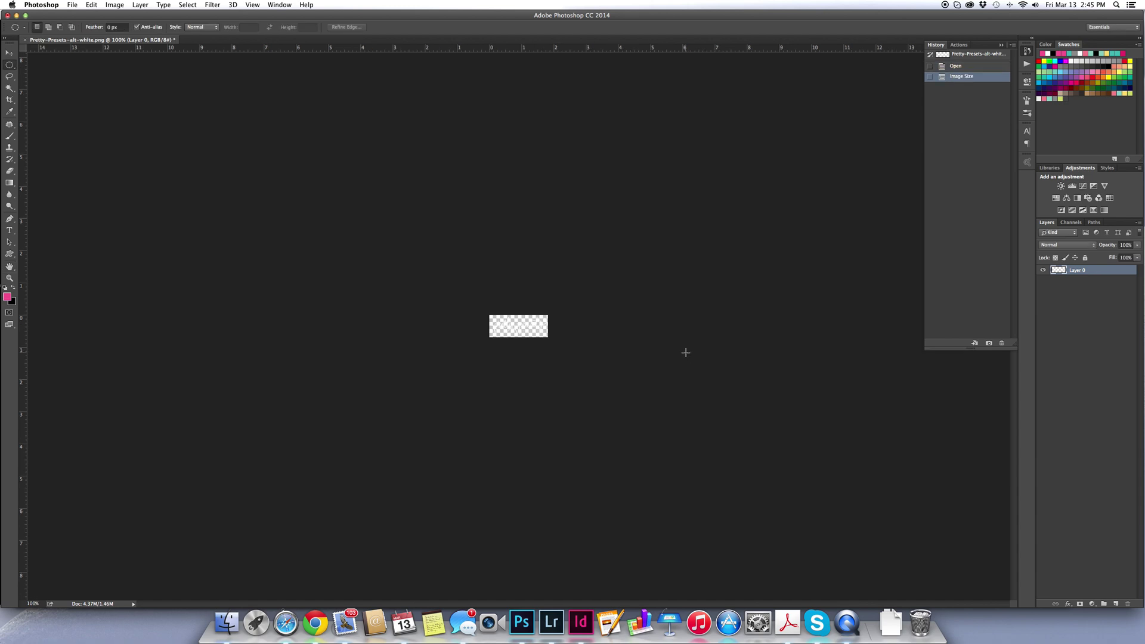
# - Save the resized logo as PNG over Pretty-Presets-alt-white Lightroom.png
pyautogui.press('super+shift+s')
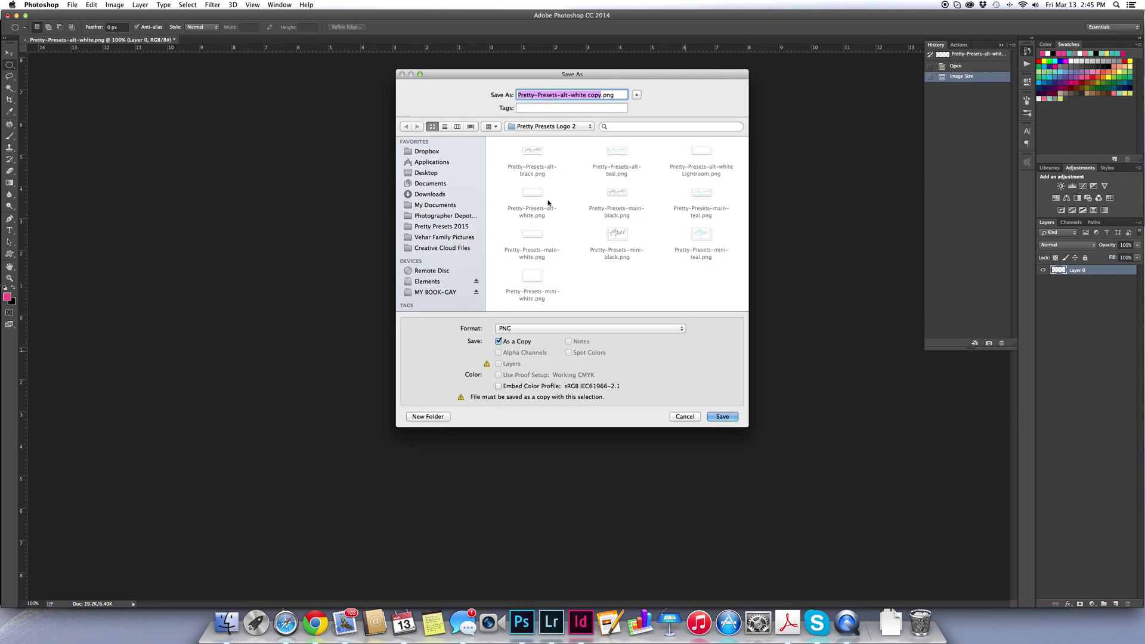
pyautogui.click(701, 154)
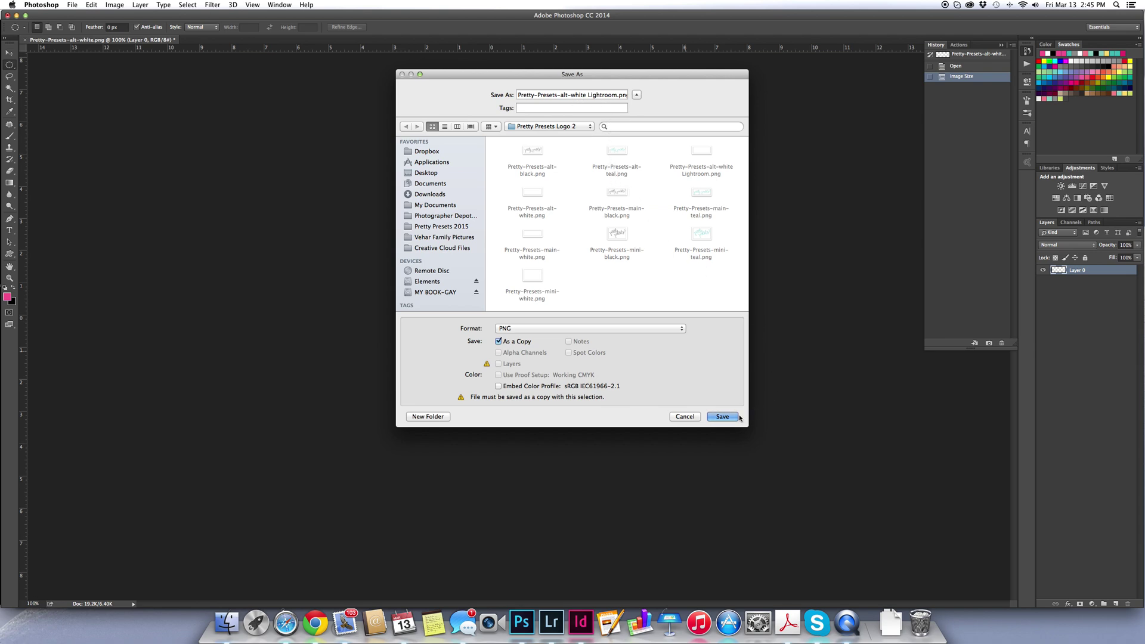
pyautogui.press('Return')
pyautogui.click(638, 132)
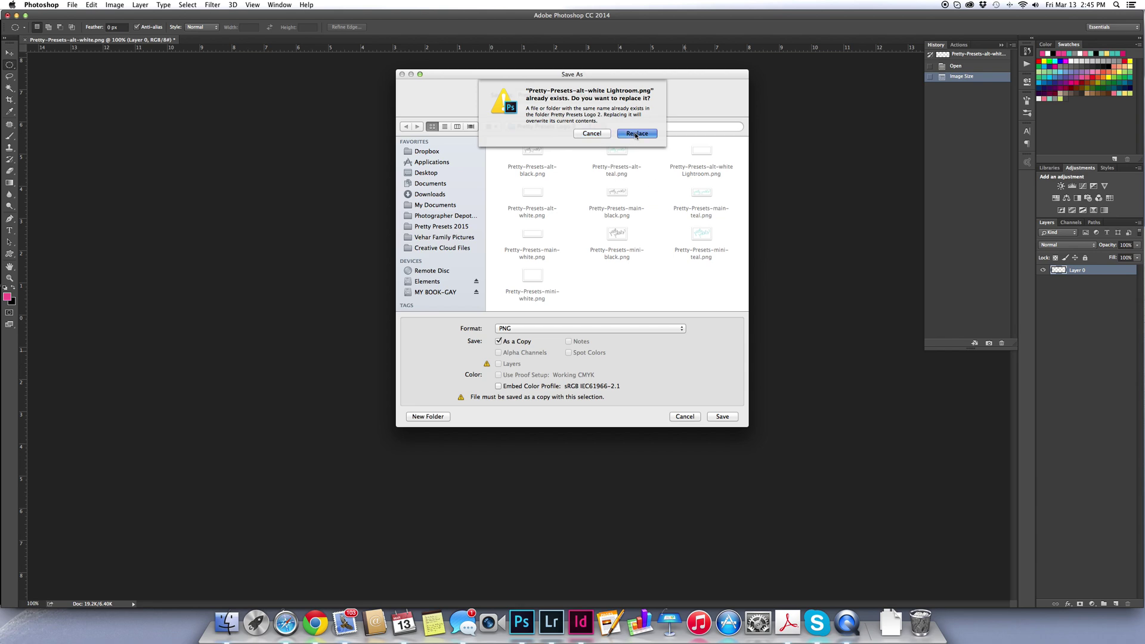
pyautogui.click(617, 198)
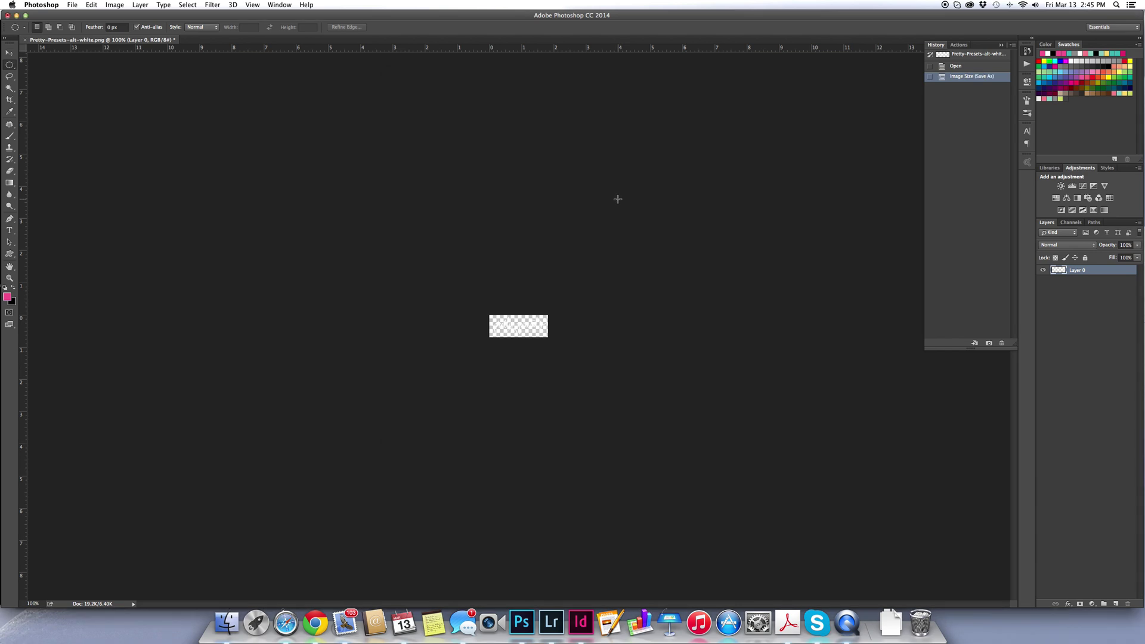
# - Back in Lightroom, load Pretty-Presets-alt-white Lightroom.png as the graphical plate image
pyautogui.click(551, 623)
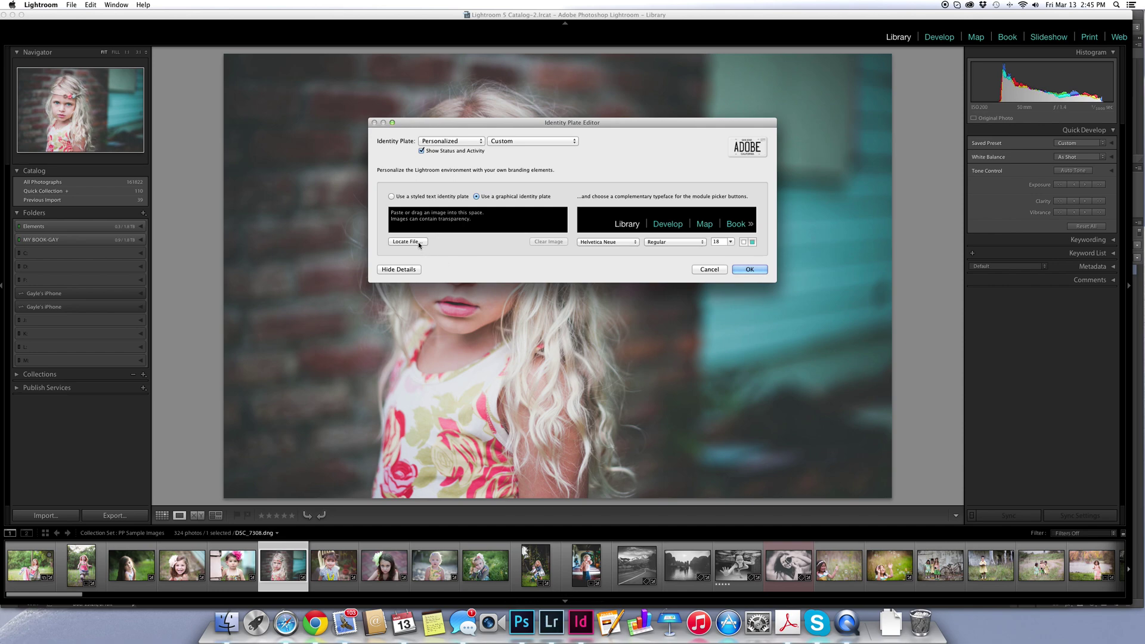
pyautogui.click(417, 241)
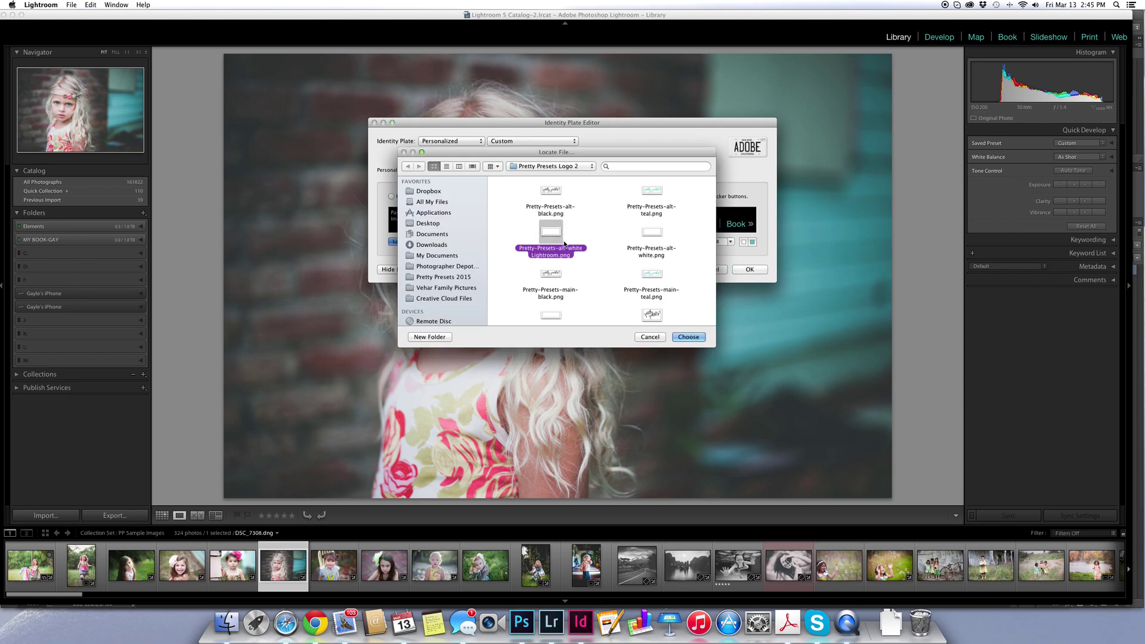
pyautogui.click(683, 337)
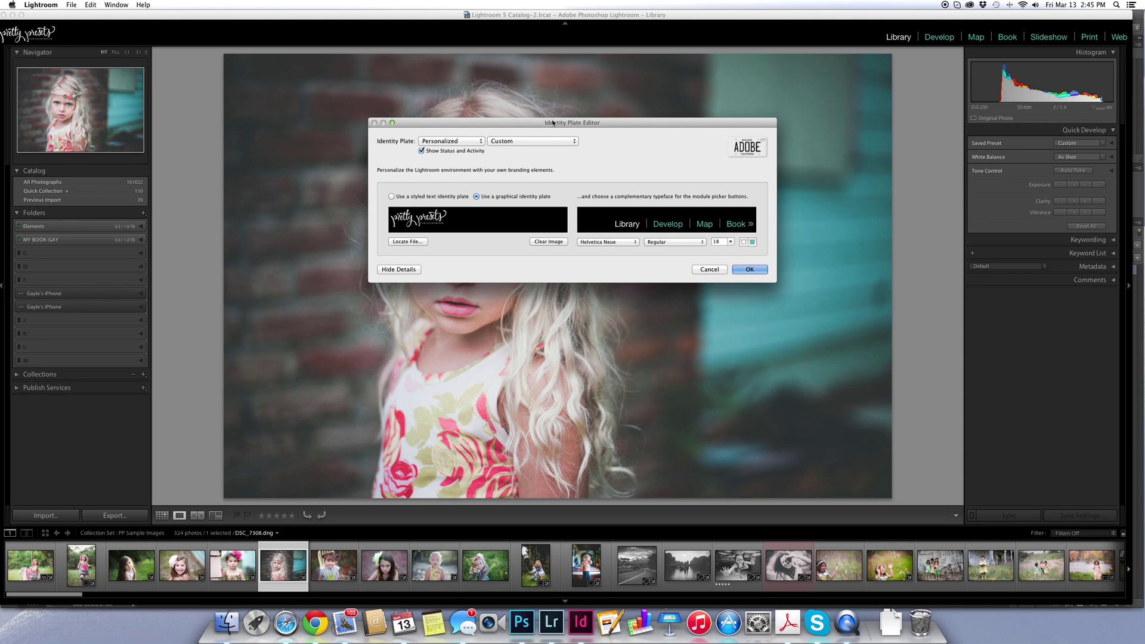
# - Save the logo plate as preset 'Pretty Presets Logo White' and close the editor with OK
pyautogui.click(575, 142)
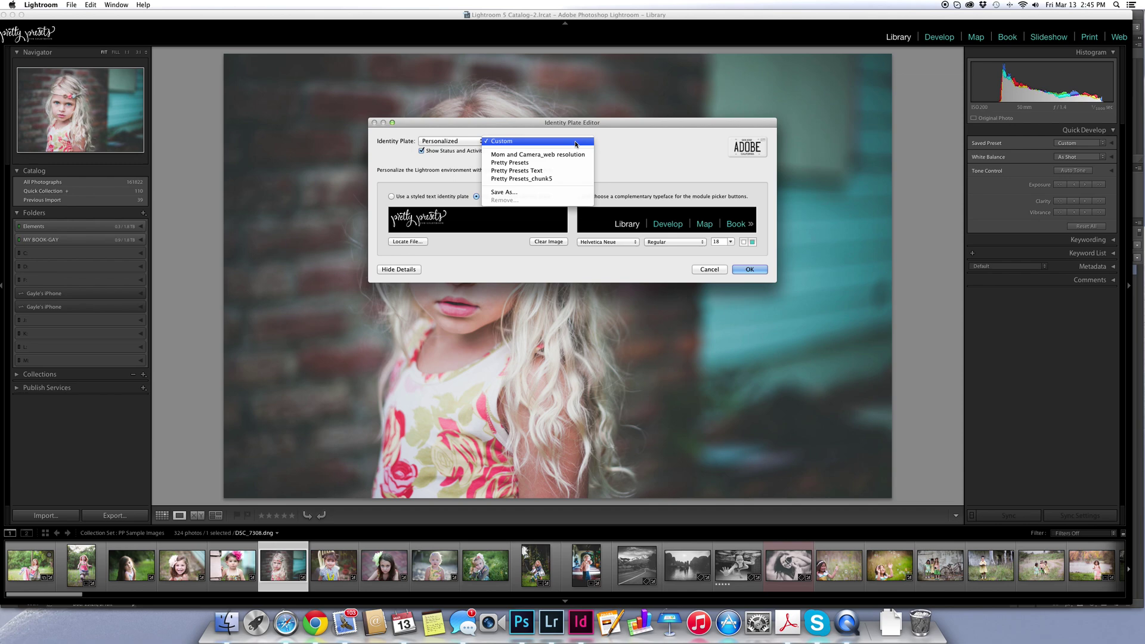
pyautogui.click(512, 192)
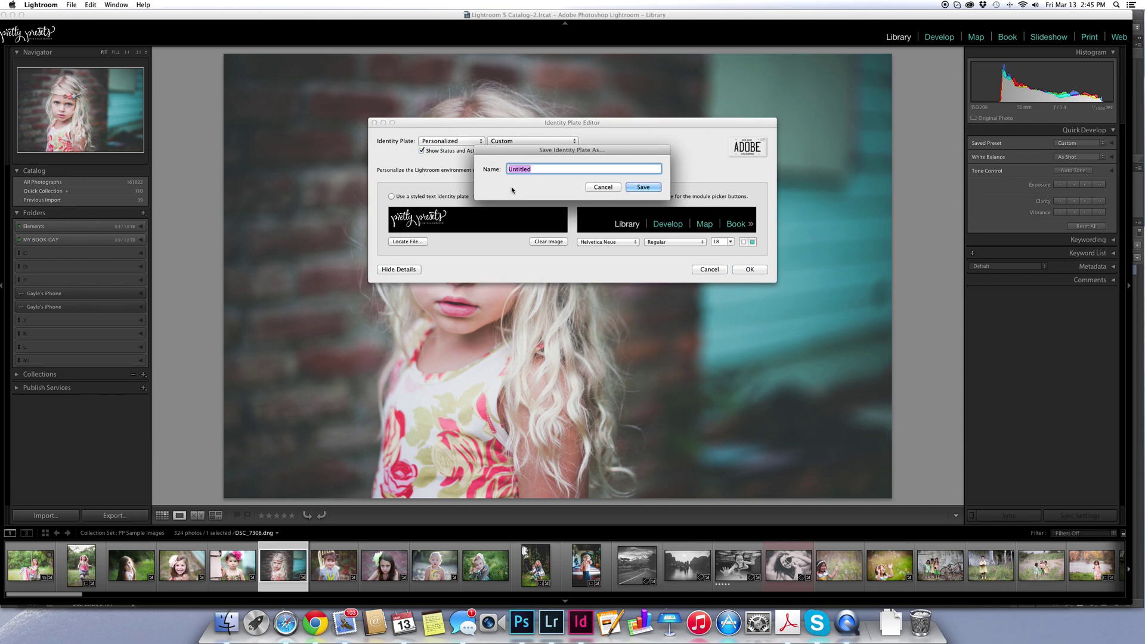
pyautogui.write('Pretty Presets Logo White')
pyautogui.click(644, 187)
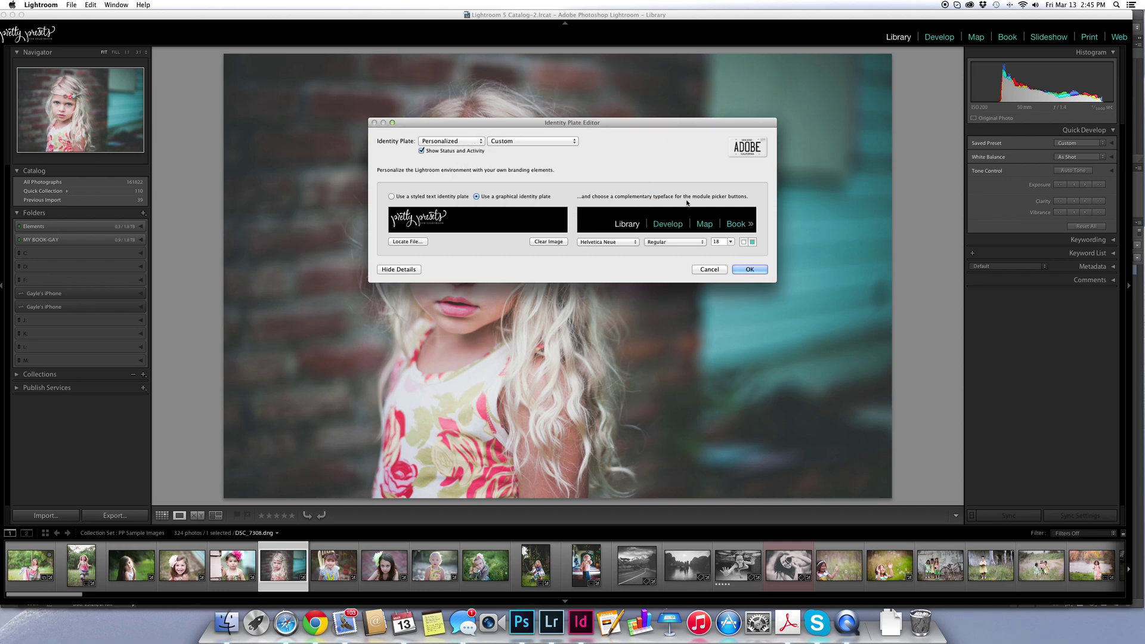
pyautogui.click(750, 270)
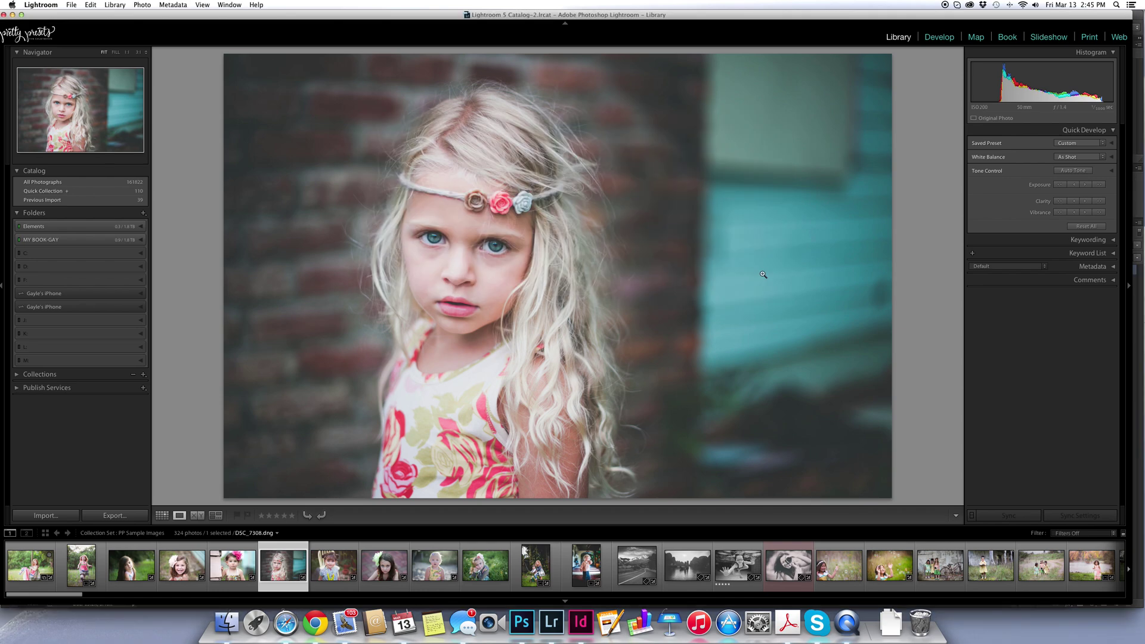